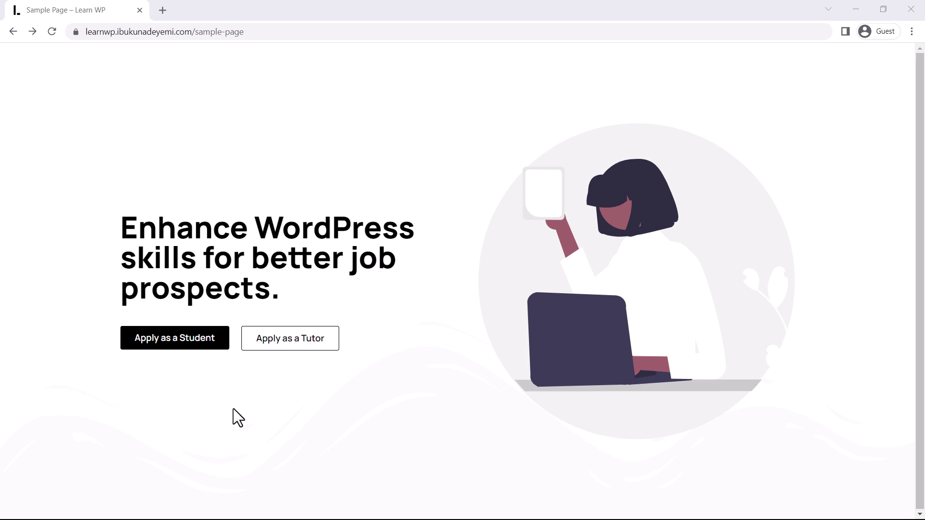
Step: Open the form from 'Apply as a Student' and confirm As a Student is preselected, reloading it once
click(178, 349)
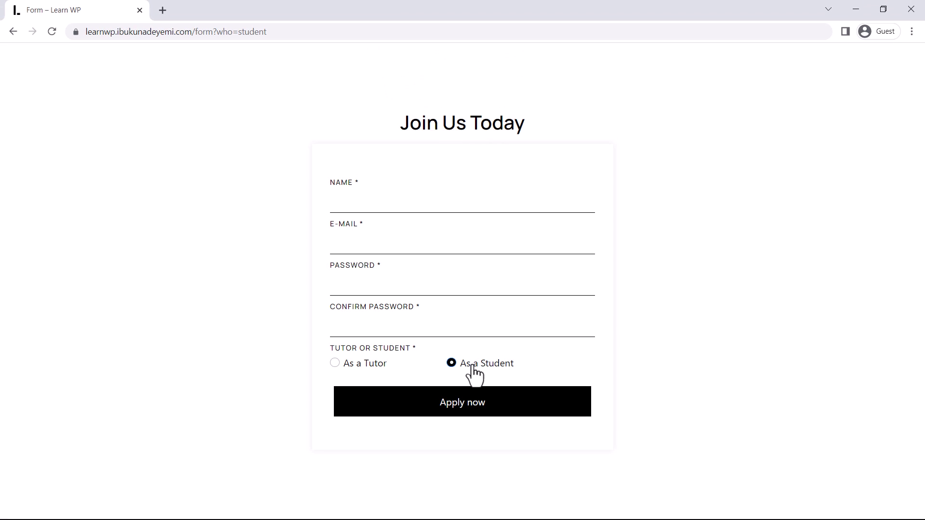
click(7, 38)
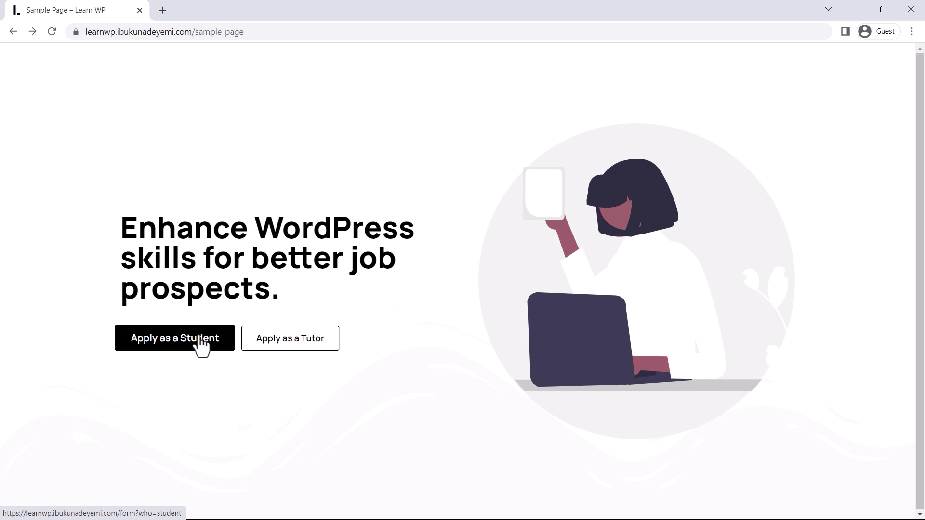
click(183, 349)
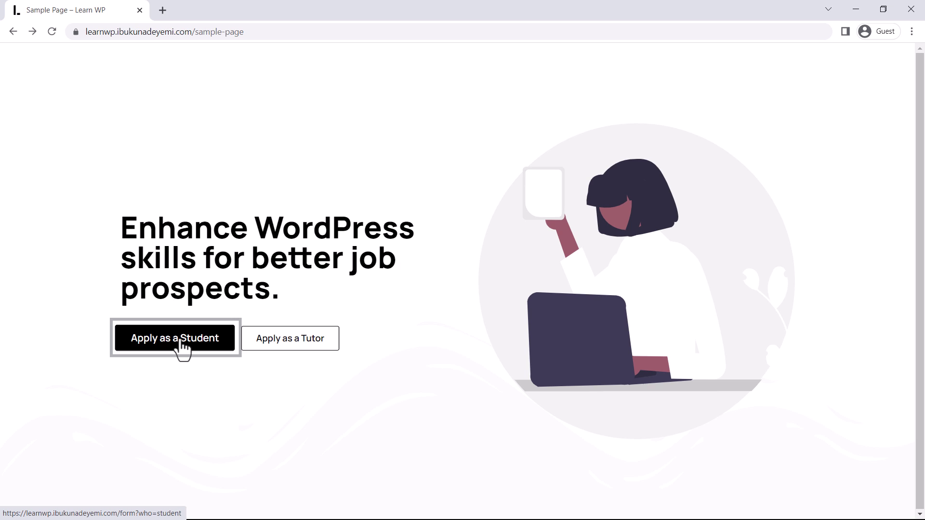
click(32, 32)
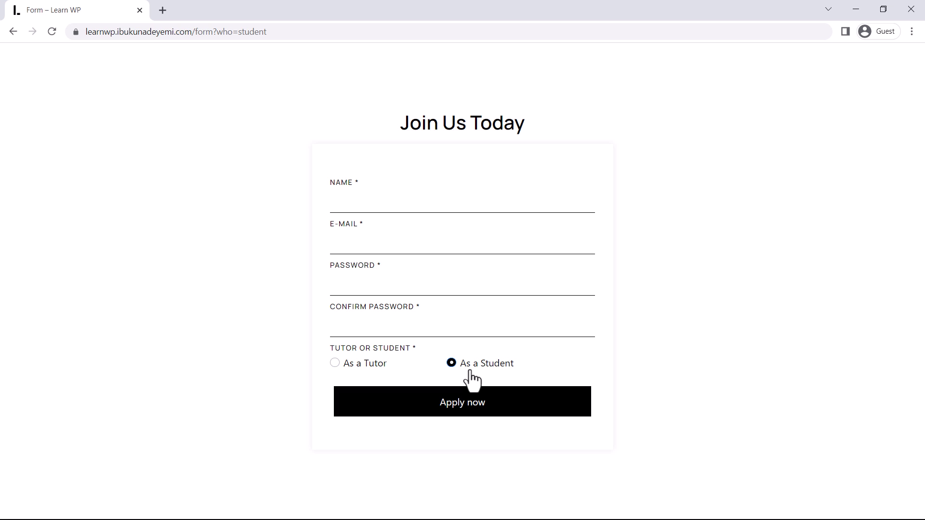
Step: Open the form from 'Apply as a Tutor', confirm As a Tutor is preselected, then return
click(13, 32)
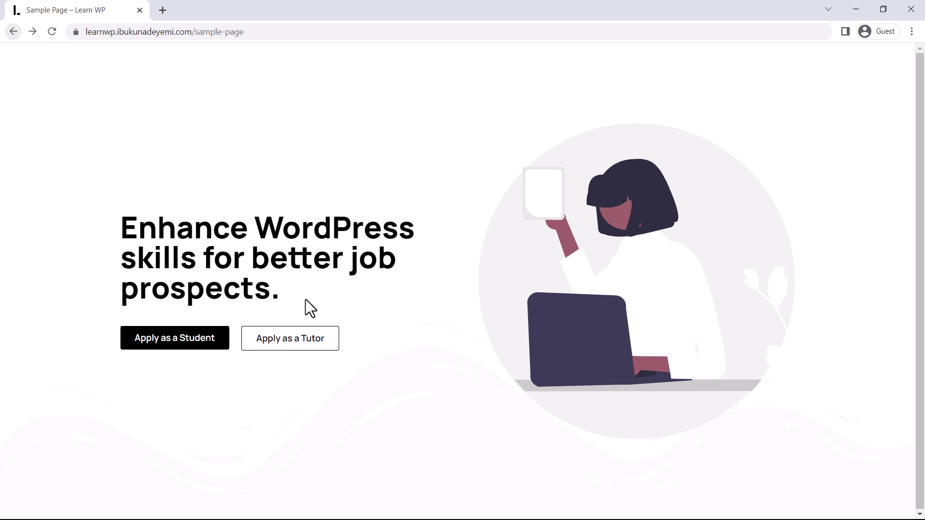
click(307, 347)
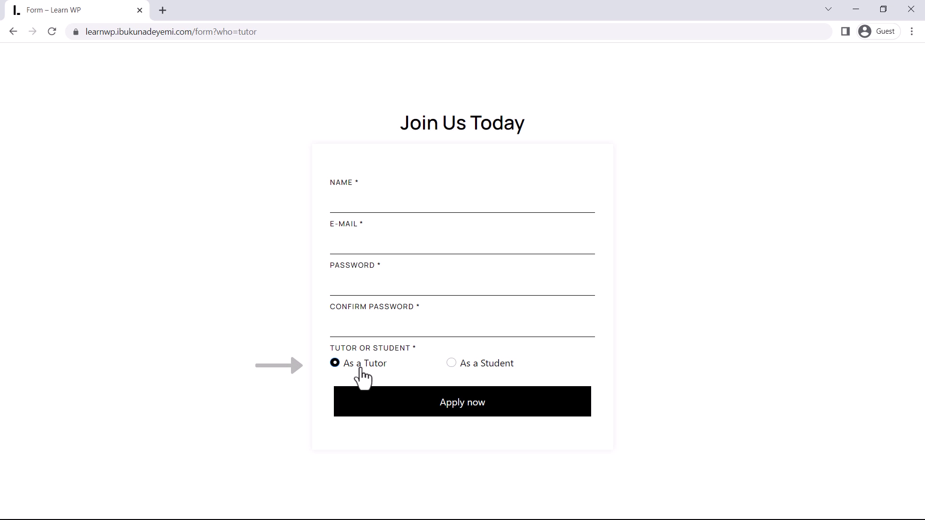
click(14, 32)
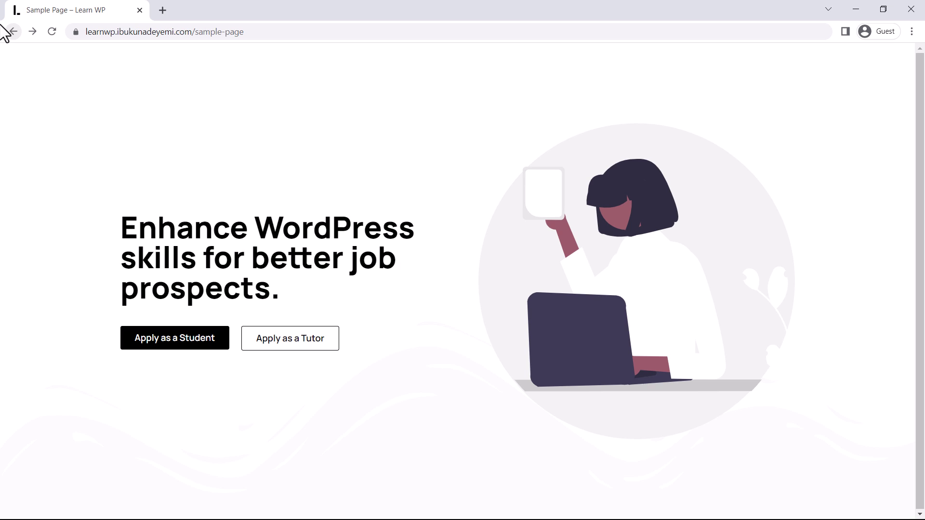
Step: Open form?who=student from the 'Apply as a Student' link on the Sample Page
click(195, 352)
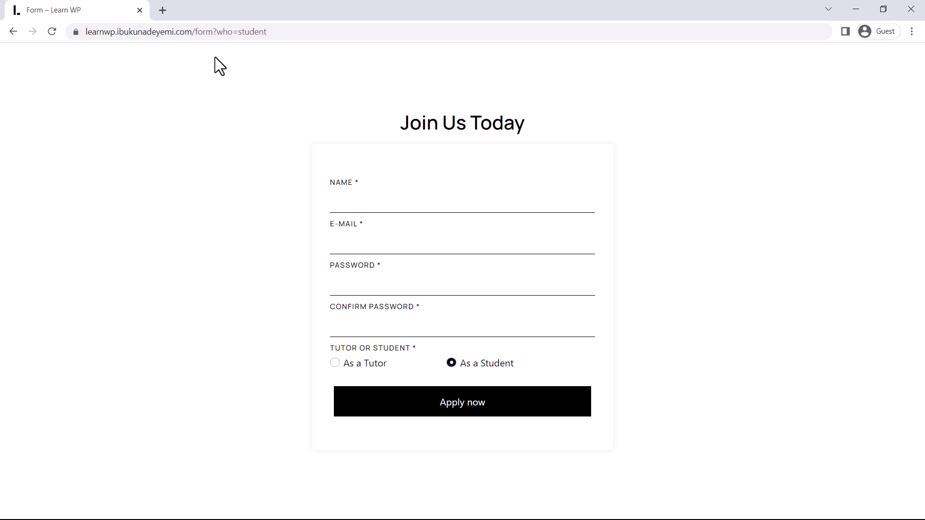
Step: Change who=student to who=tutor in the form's address and reload the page
double_click(251, 30)
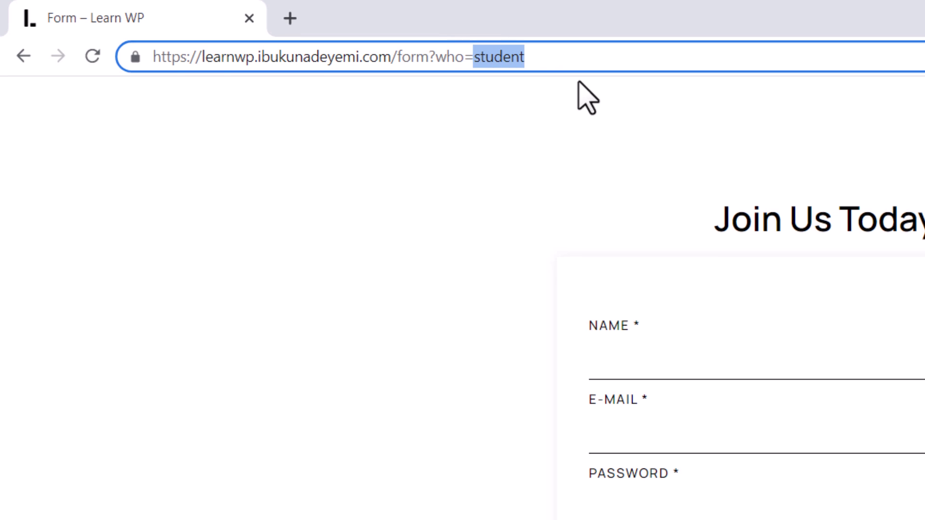
text(t)
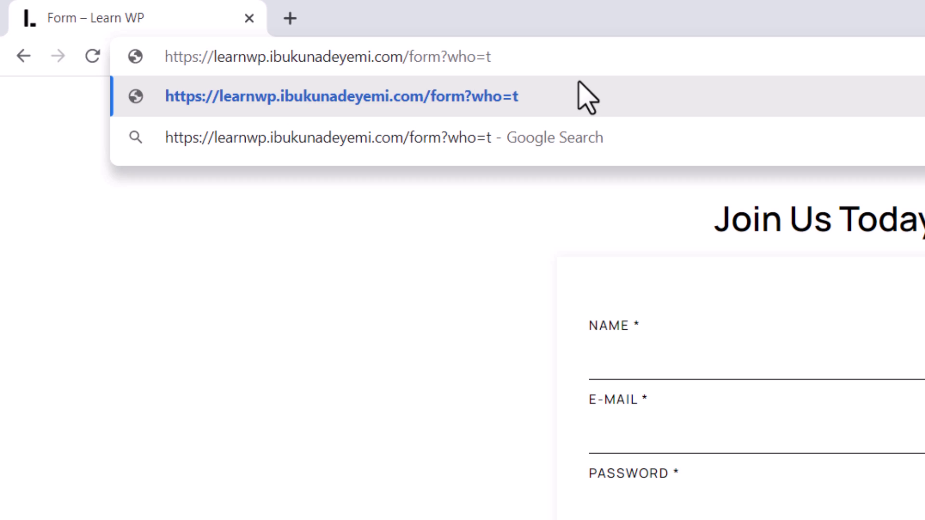
text(utor)
key(Return)
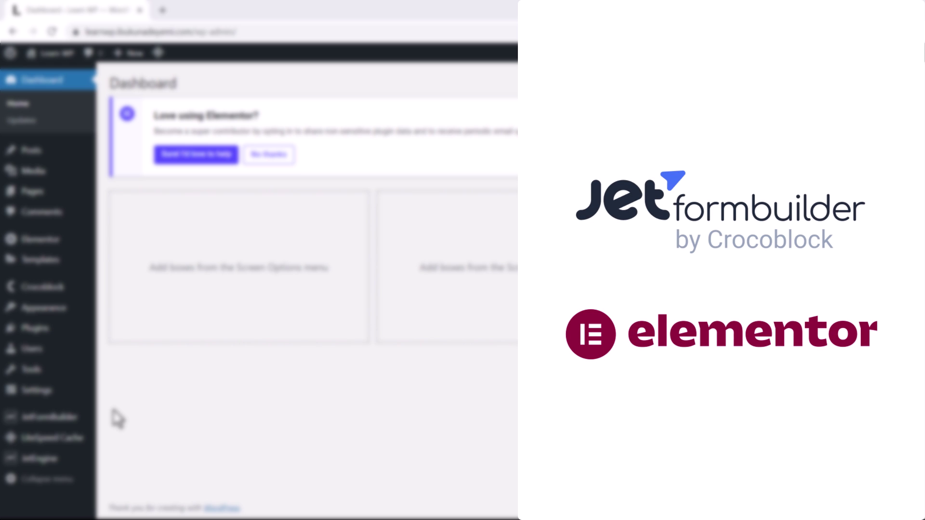
mouse_move(61, 433)
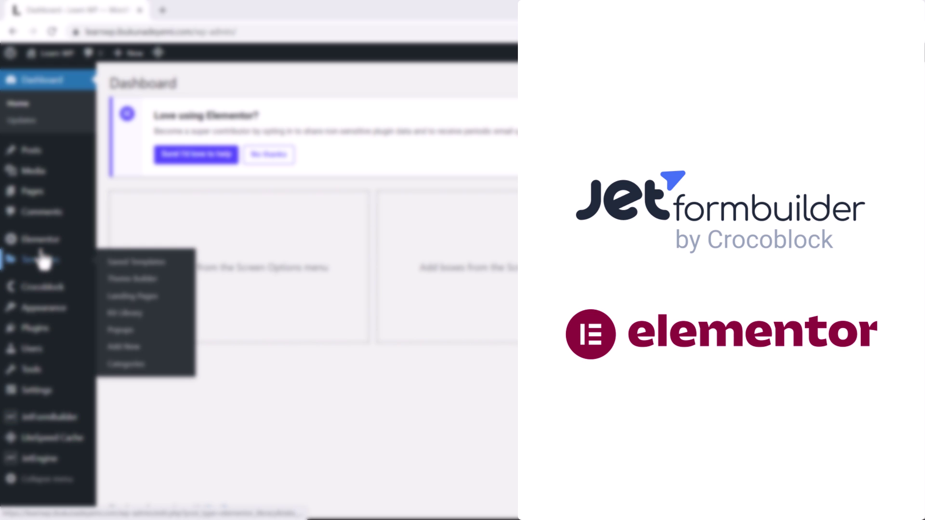
mouse_move(41, 247)
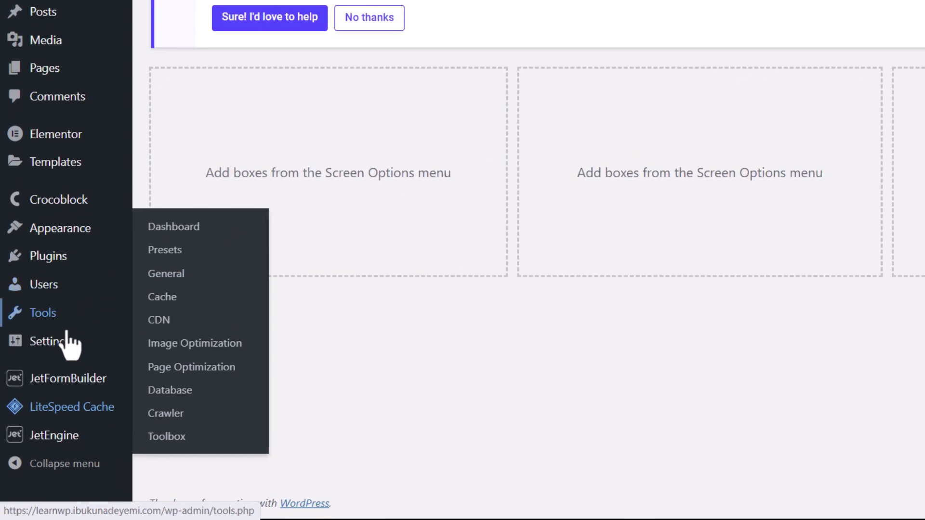
Step: Go to JetFormBuilder's Forms list and edit the Apply form
mouse_move(60, 380)
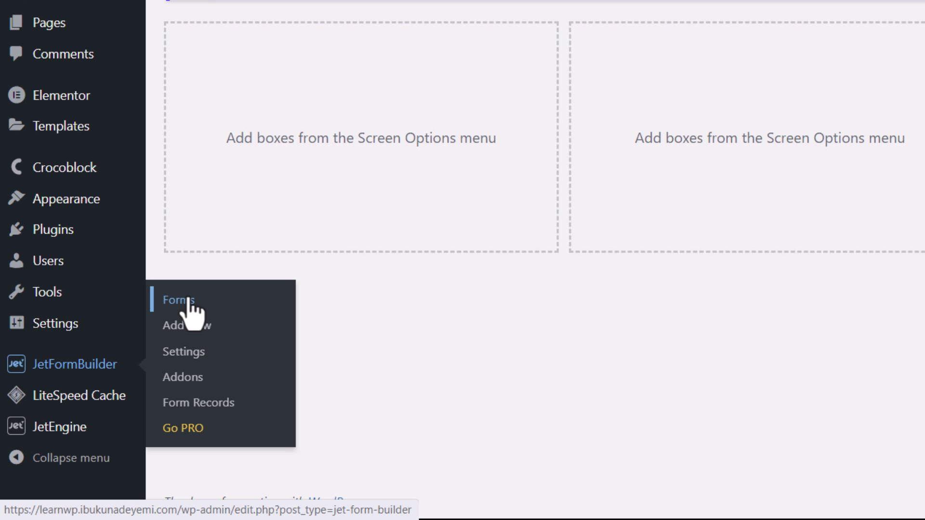
click(190, 302)
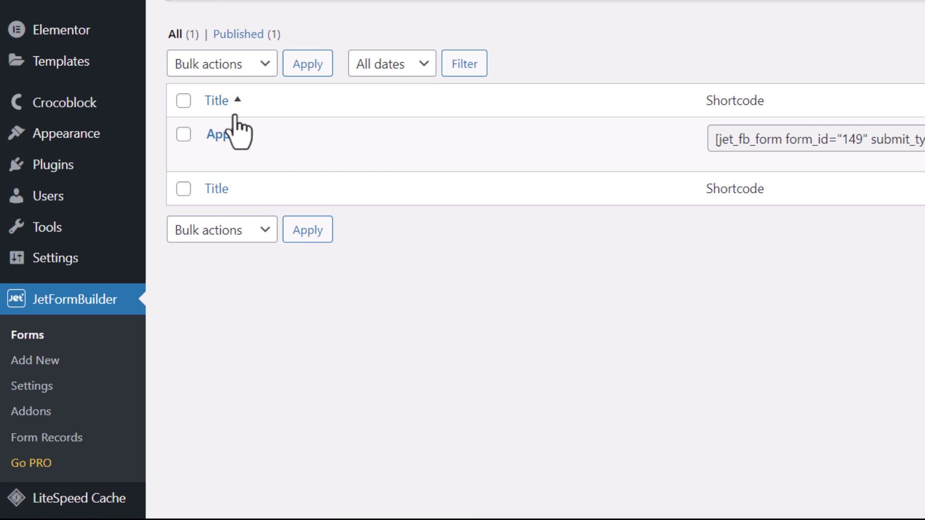
mouse_move(221, 144)
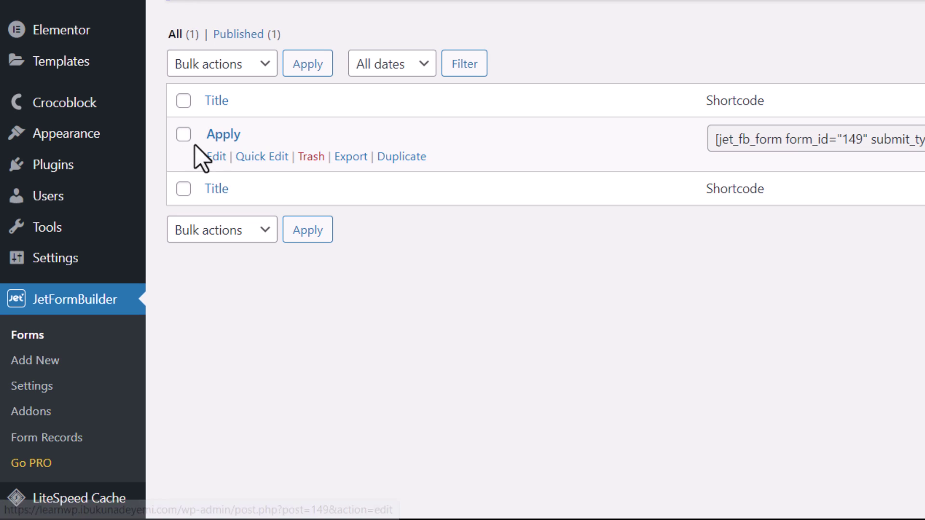
click(221, 159)
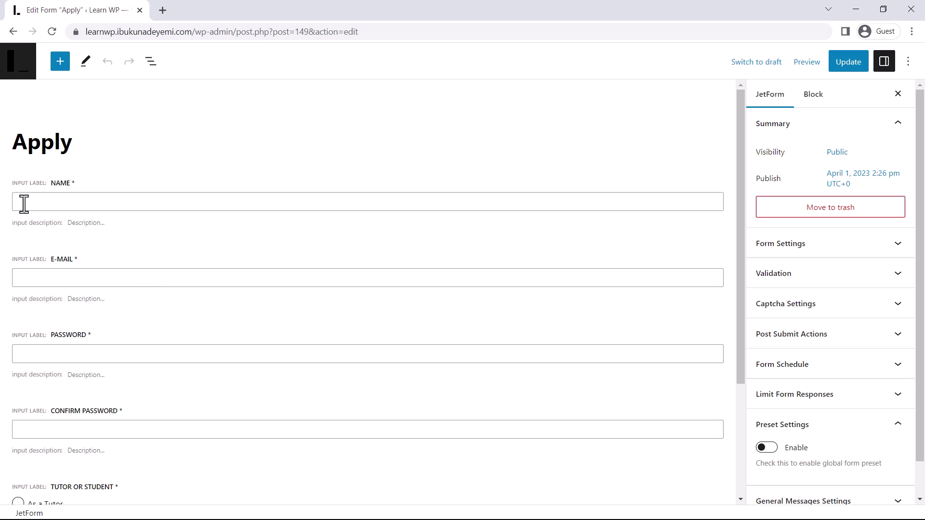
Step: Select the Tutor Or Student radio field to view its tutor-or-student, Manual Input settings
scroll(60, 308, down, 1)
scroll(60, 308, down, 1)
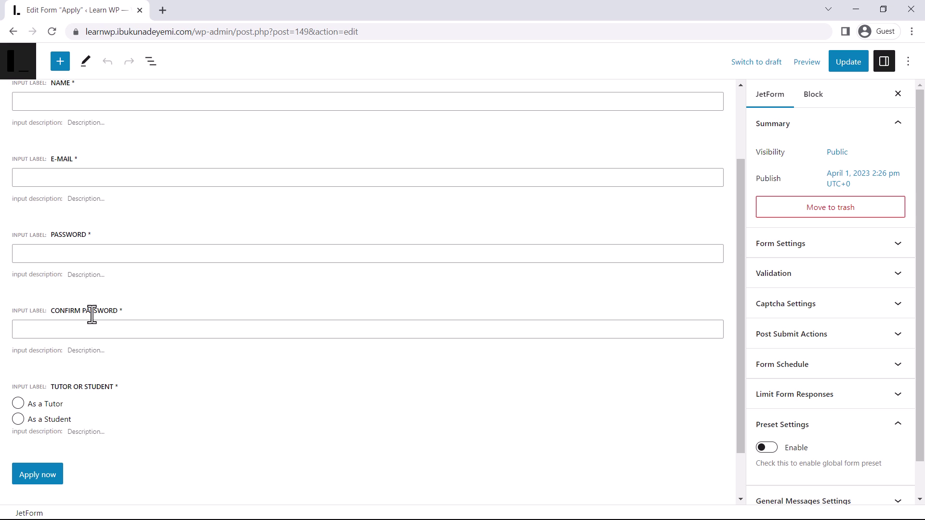
click(36, 386)
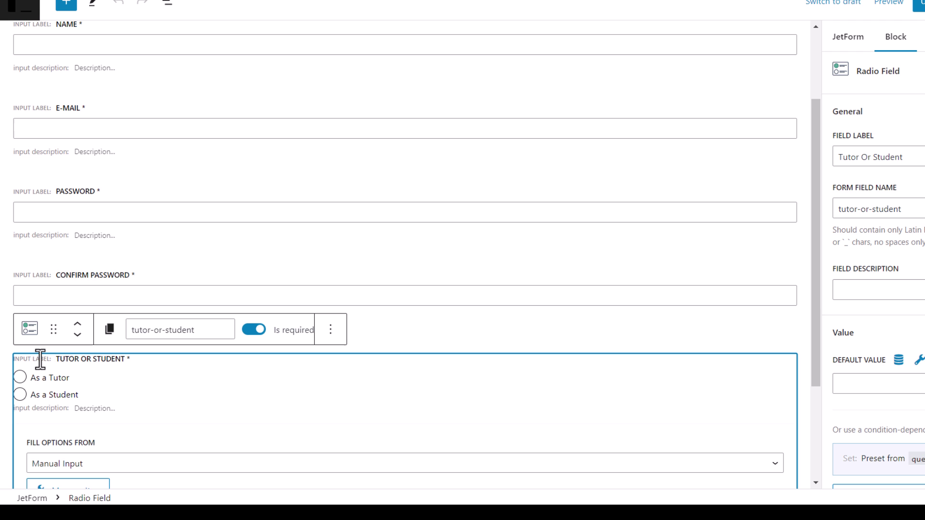
scroll(146, 356, down, 1)
scroll(146, 356, down, 1)
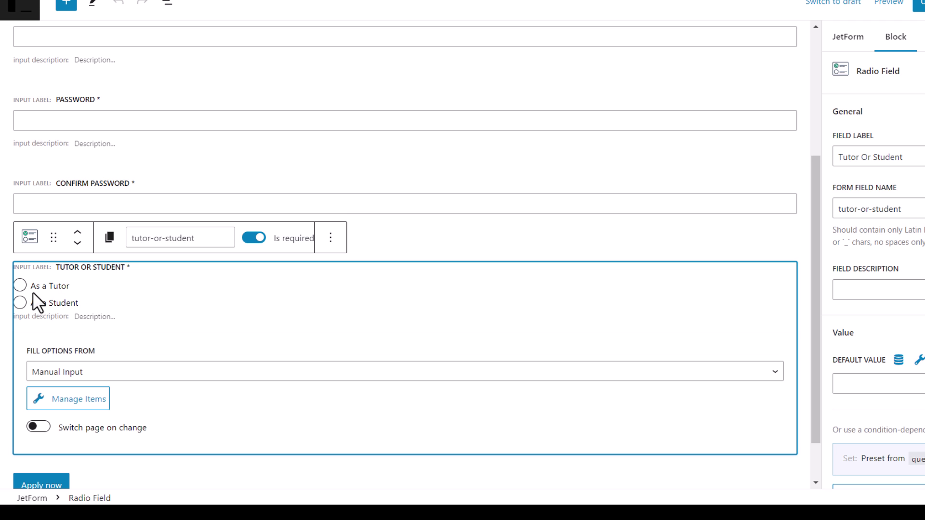
Step: Open the radio field's items and check the As a Tutor option has value tutor
click(70, 407)
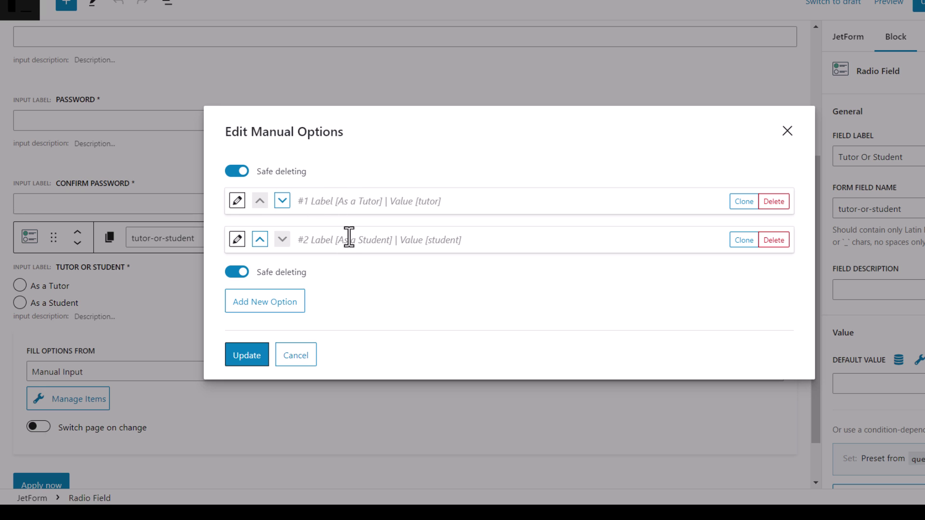
click(237, 201)
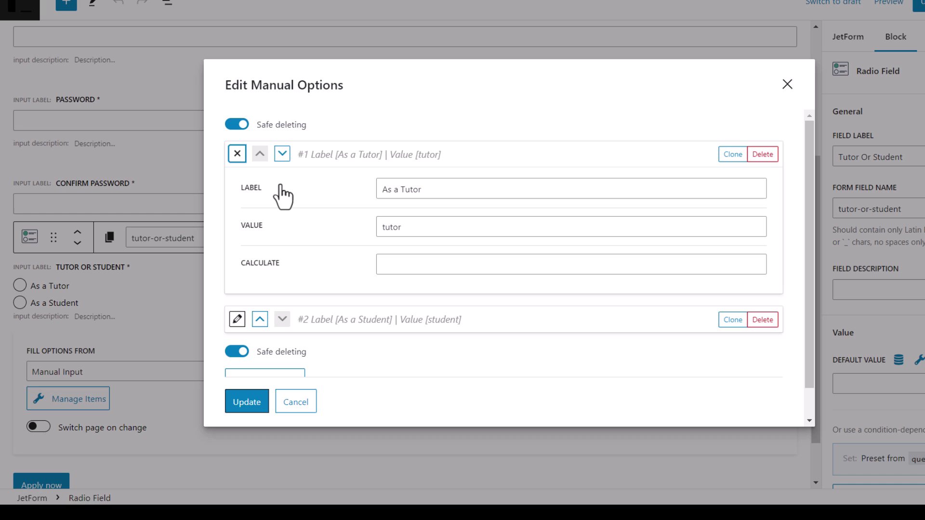
drag(277, 185, 237, 186)
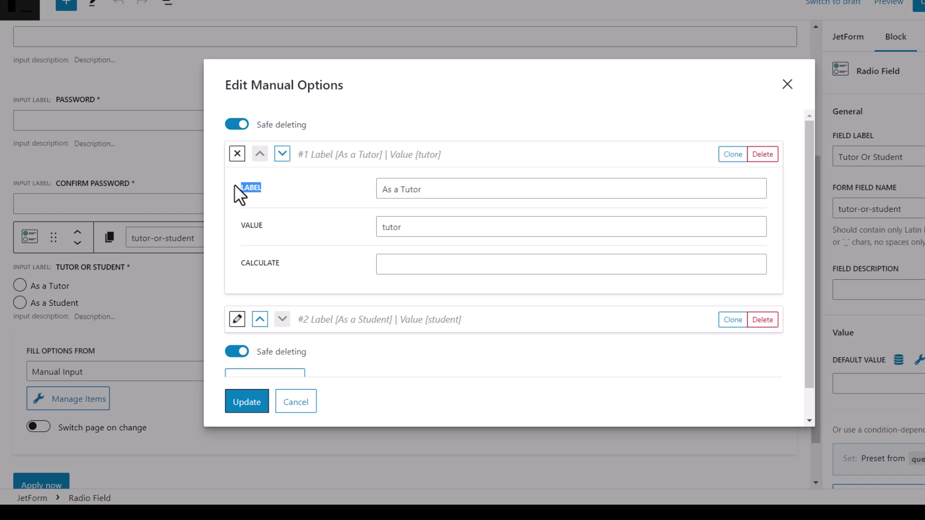
click(344, 189)
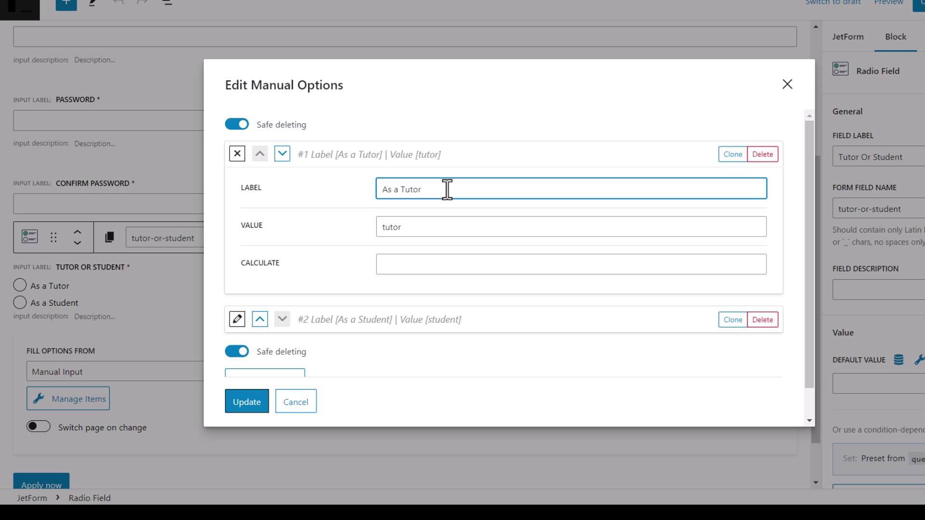
click(270, 230)
drag(270, 231, 237, 228)
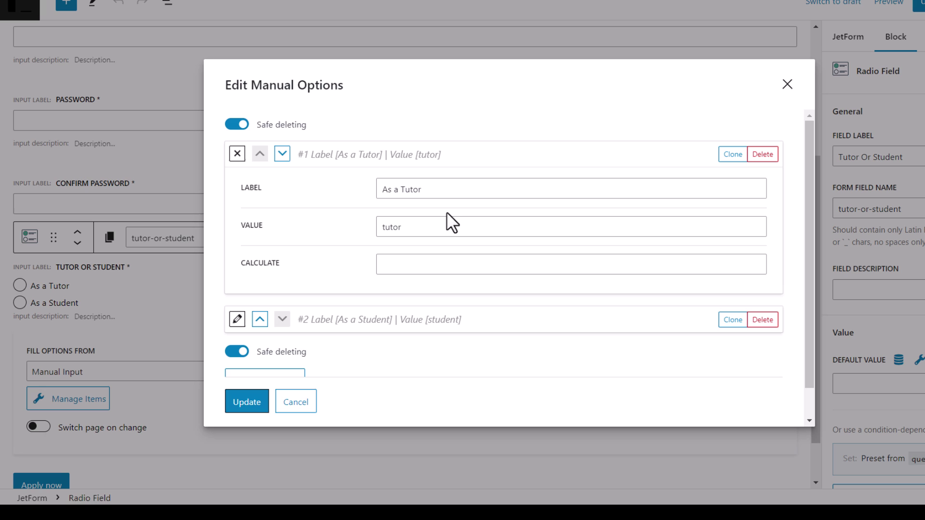
drag(423, 230, 343, 239)
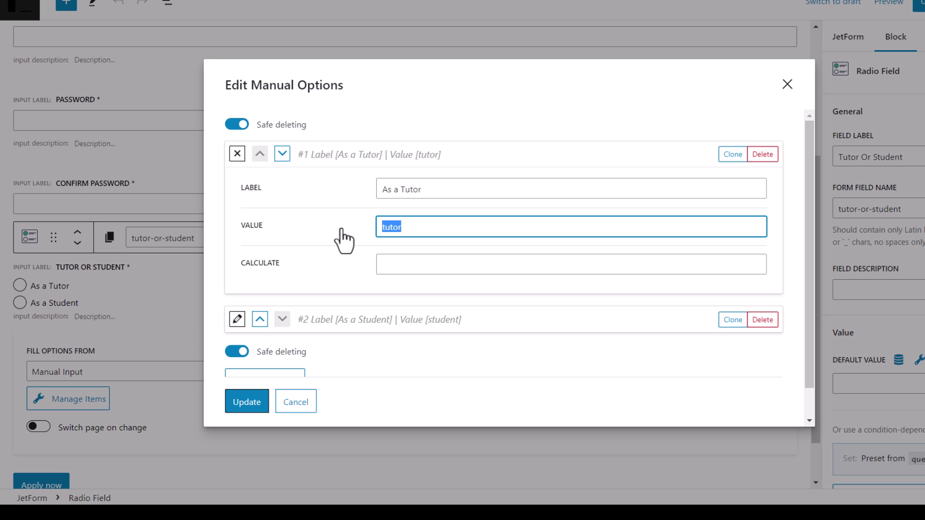
click(406, 227)
drag(403, 227, 376, 227)
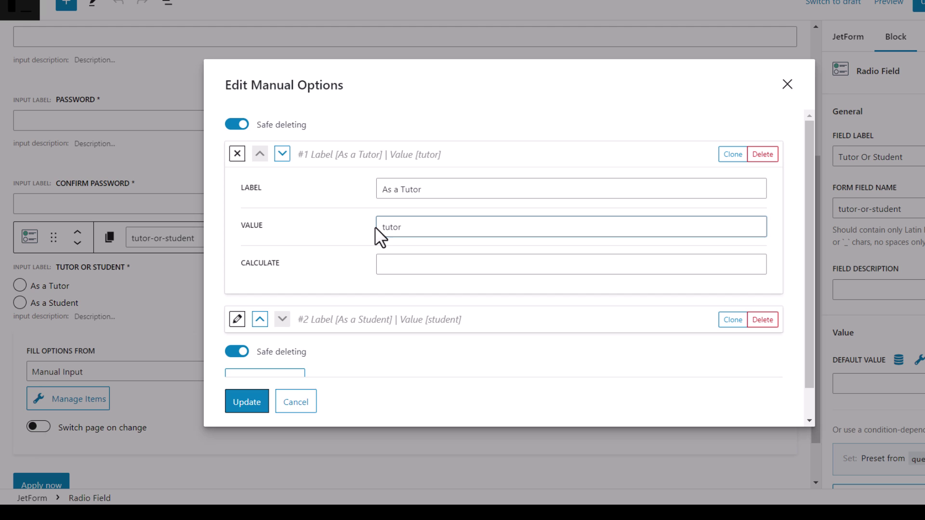
Step: Check the As a Student option has value student, then update the options
scroll(320, 313, down, 1)
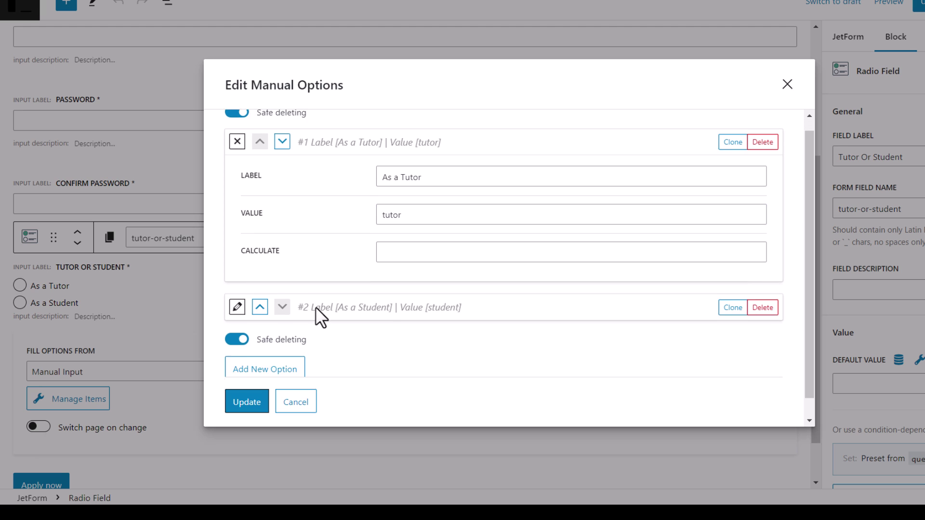
click(238, 286)
scroll(406, 308, down, 4)
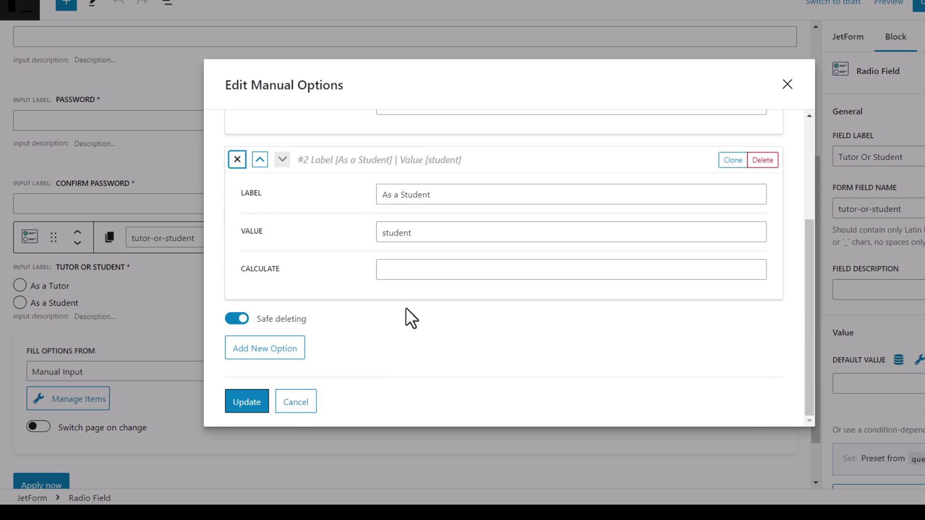
drag(458, 196, 353, 193)
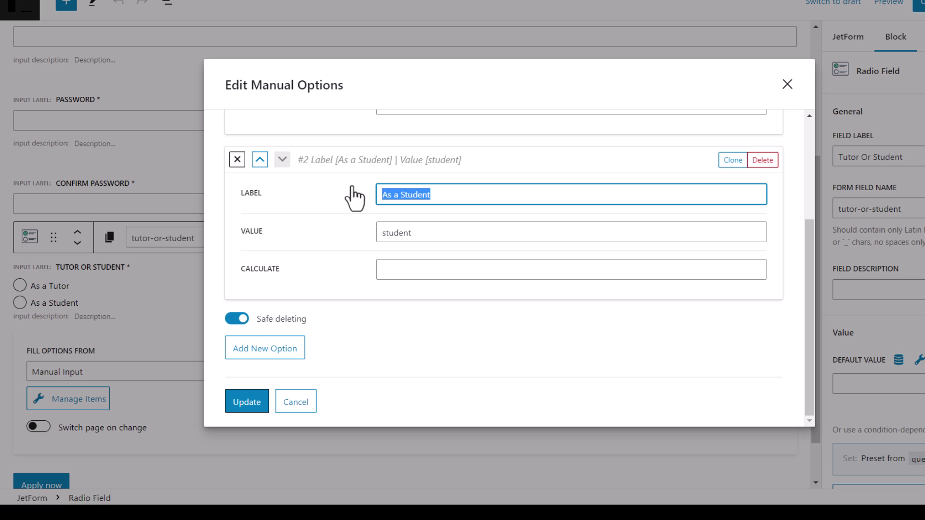
click(444, 235)
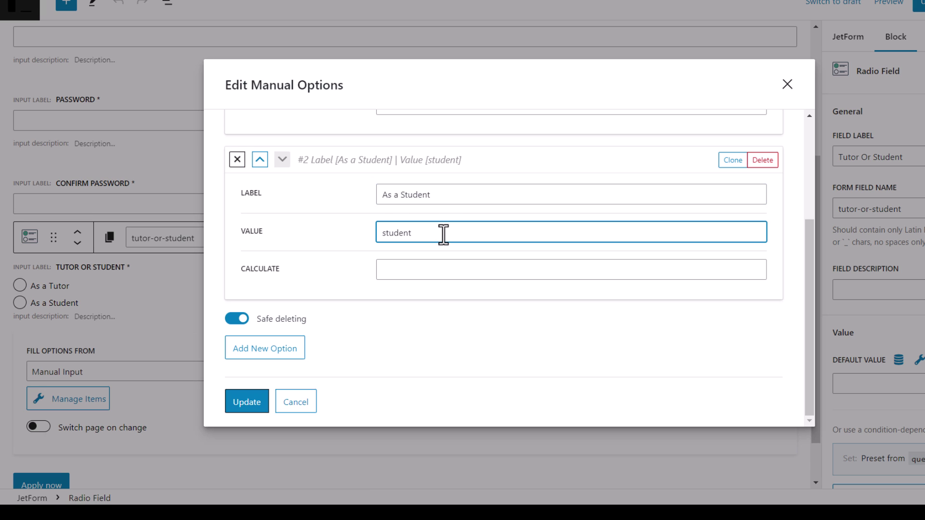
click(252, 406)
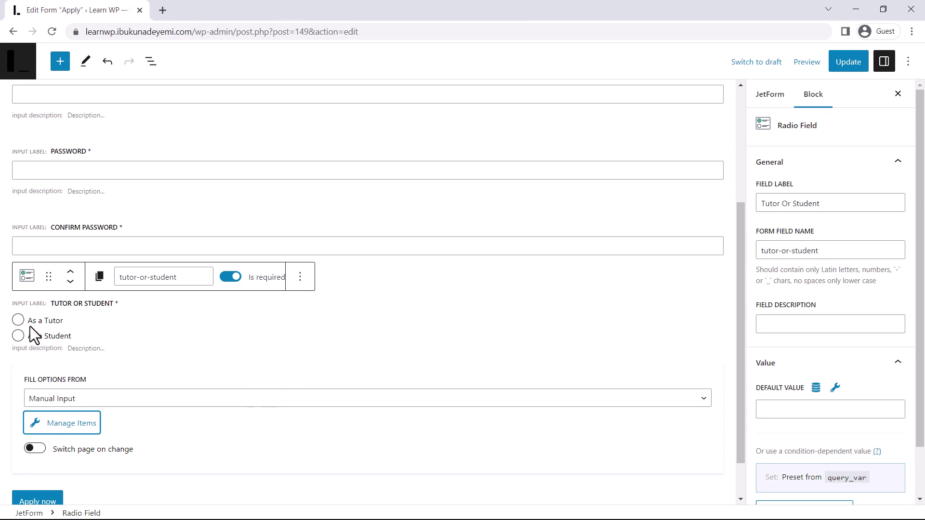
Step: Replace the field's old query_var dynamic value with a new one and delete its empty condition
click(93, 328)
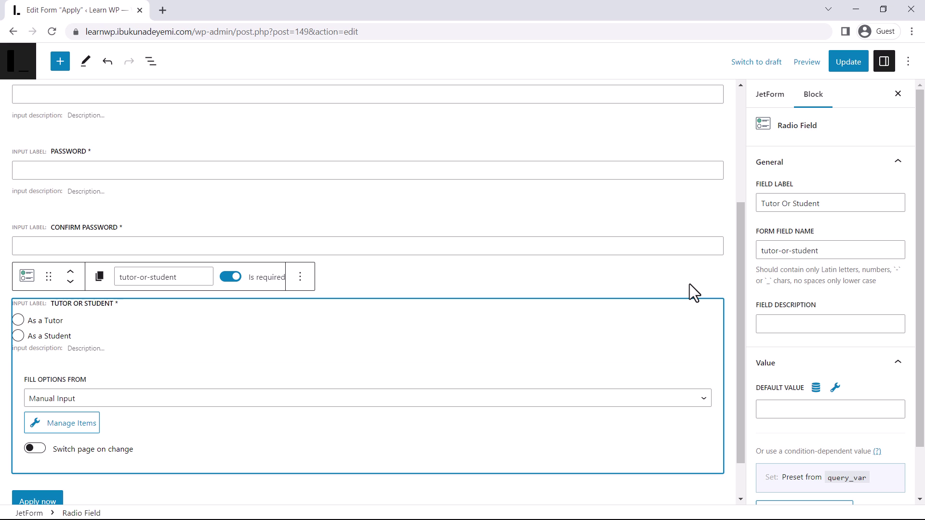
scroll(790, 356, down, 1)
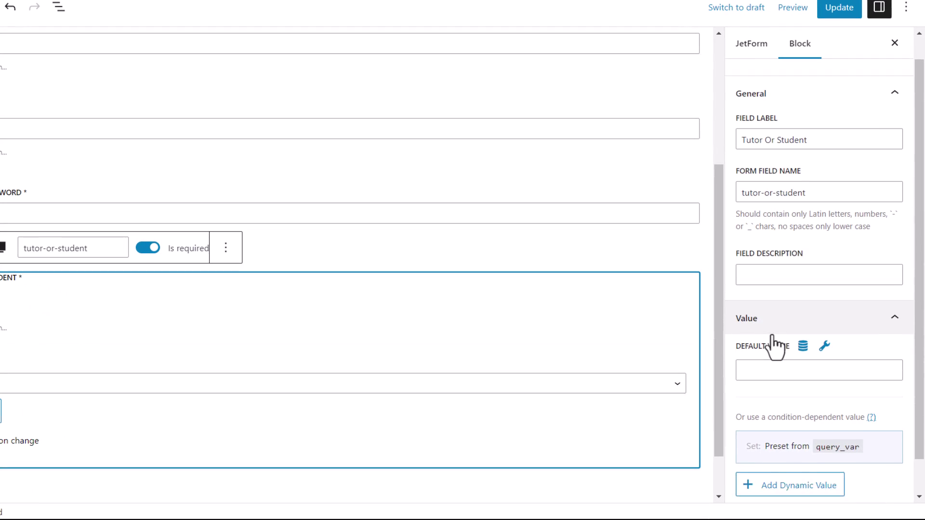
scroll(775, 346, down, 1)
mouse_move(782, 423)
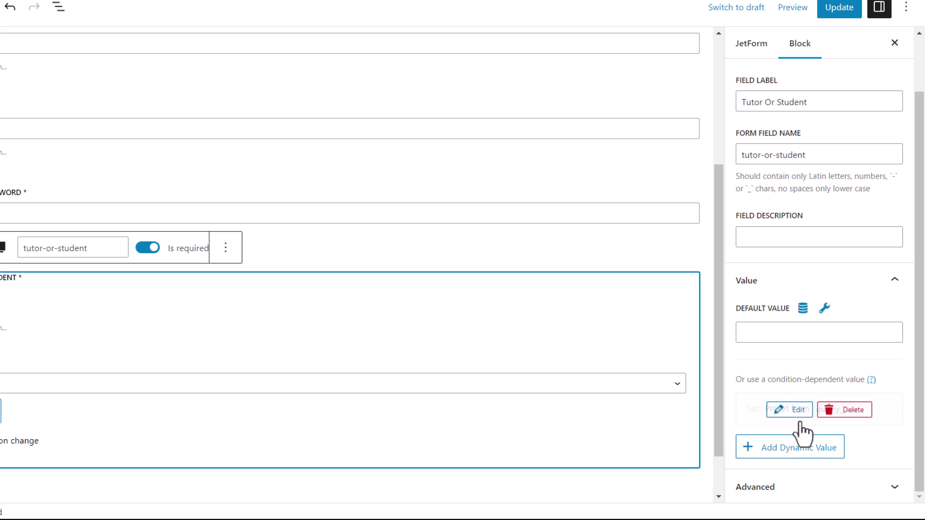
mouse_move(813, 419)
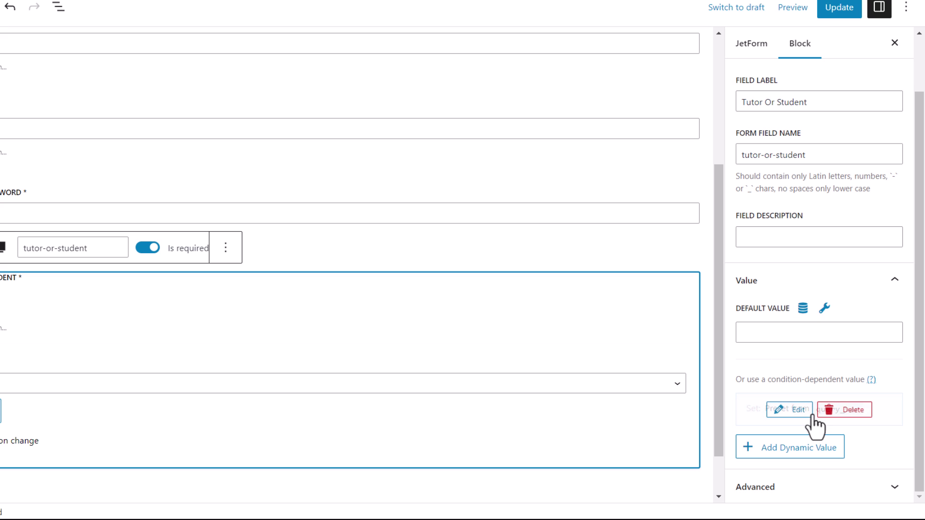
click(853, 410)
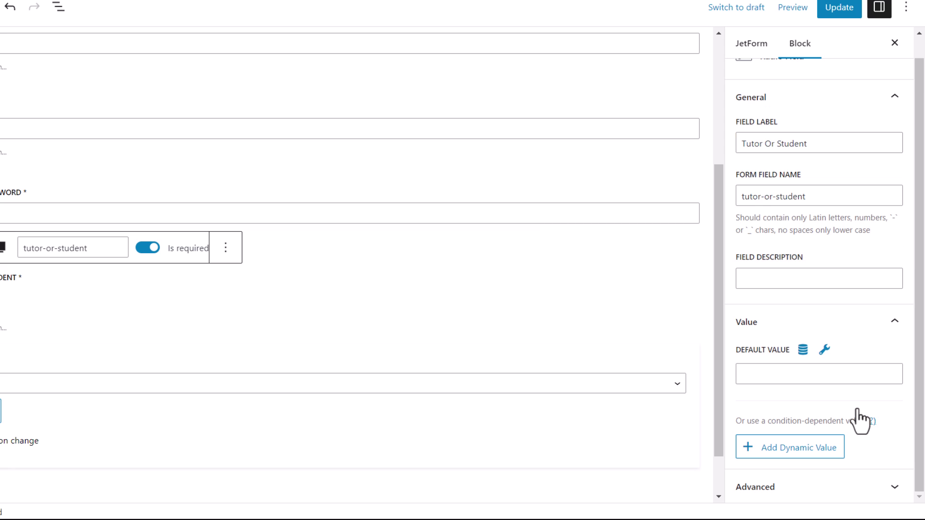
click(790, 448)
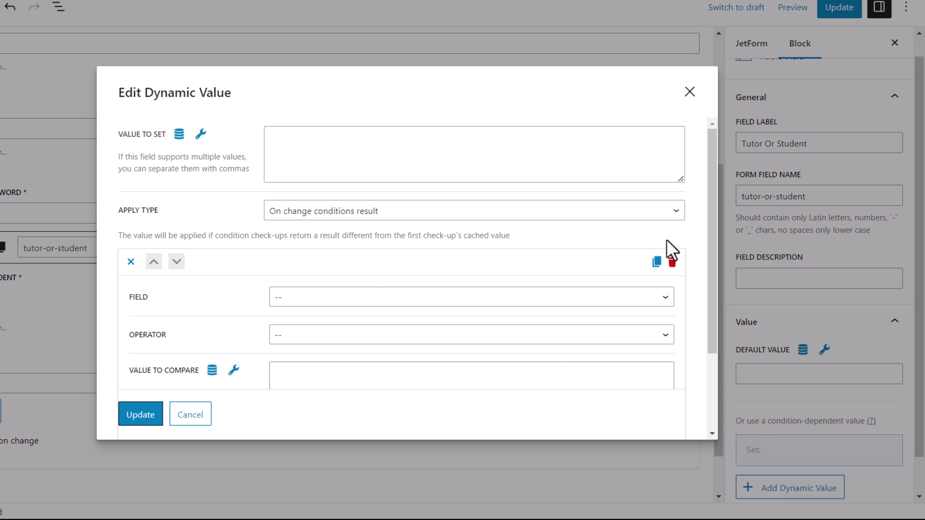
click(673, 263)
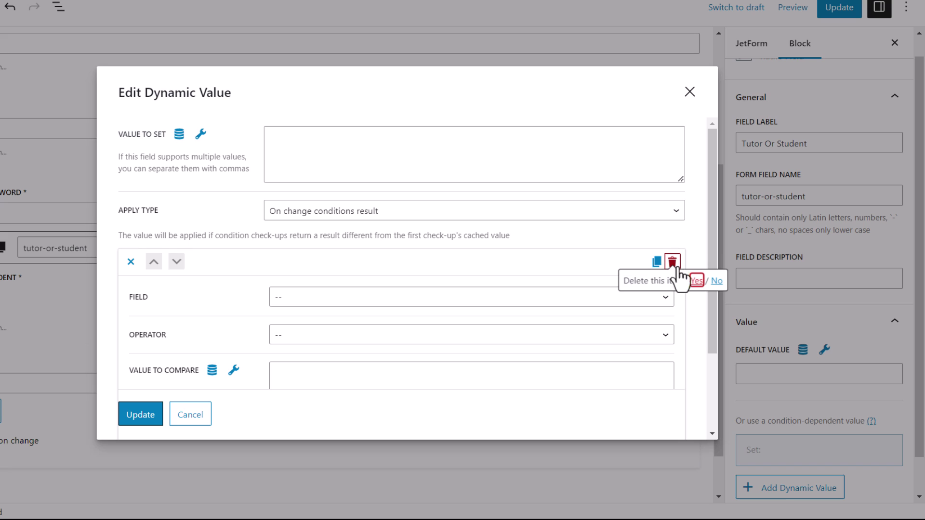
click(697, 281)
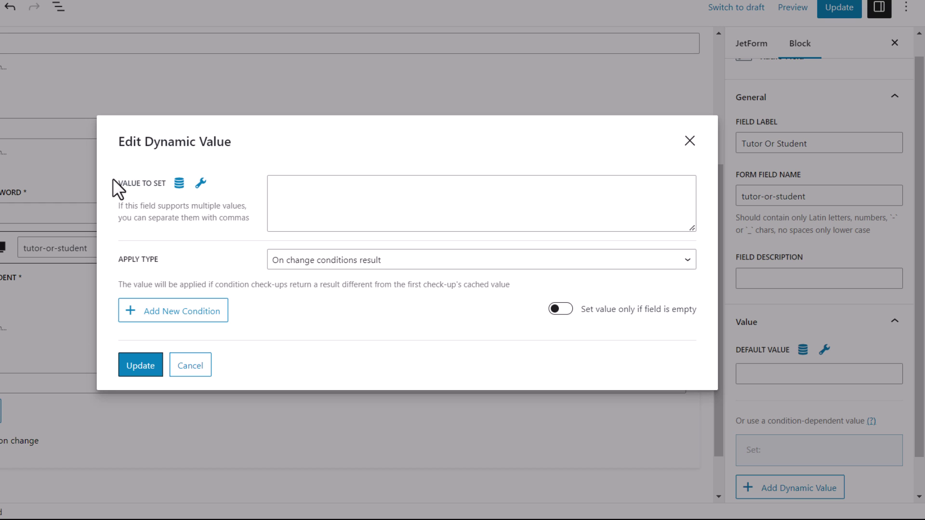
Step: Preset the new value from URL Query Variable 'who', apply type Always, and save it
click(179, 183)
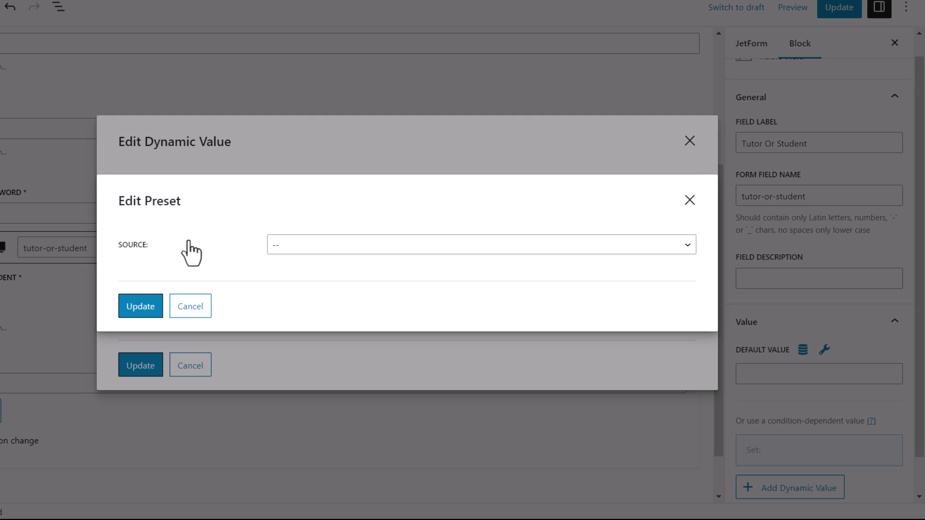
click(295, 244)
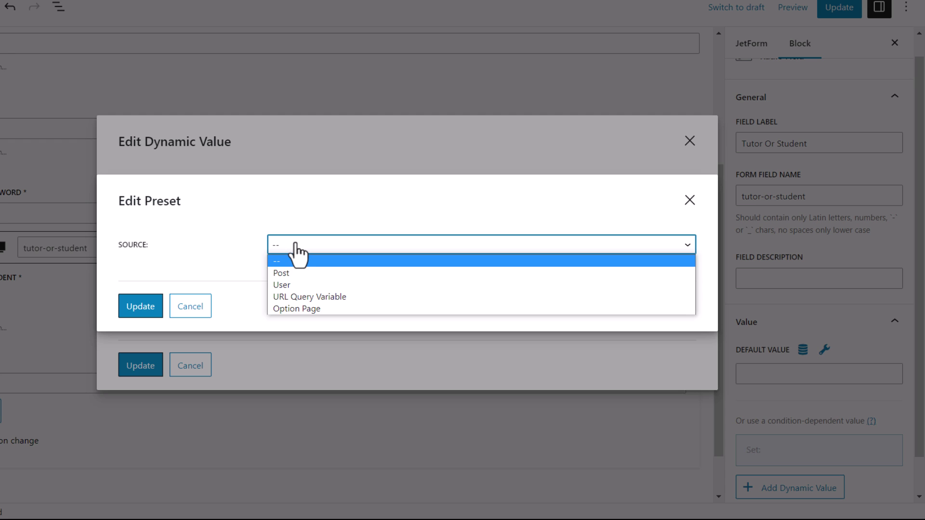
click(303, 296)
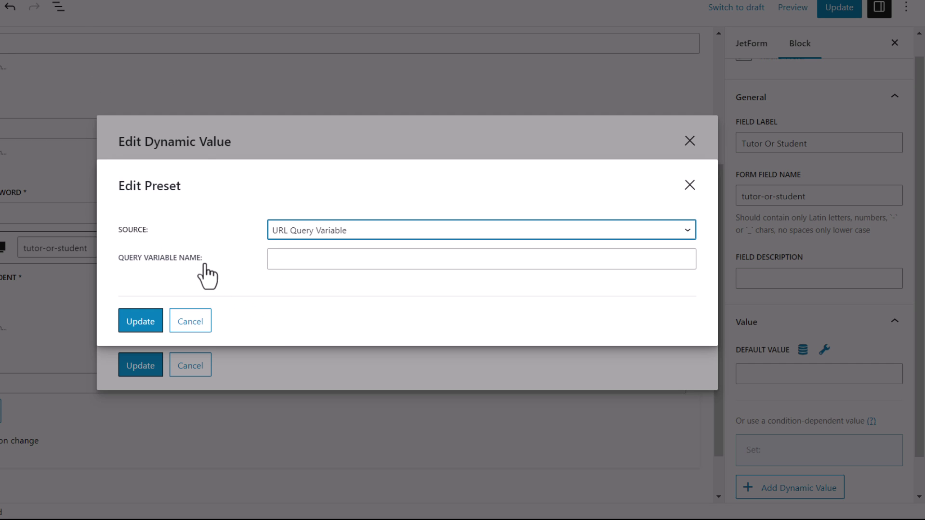
click(334, 260)
text(who)
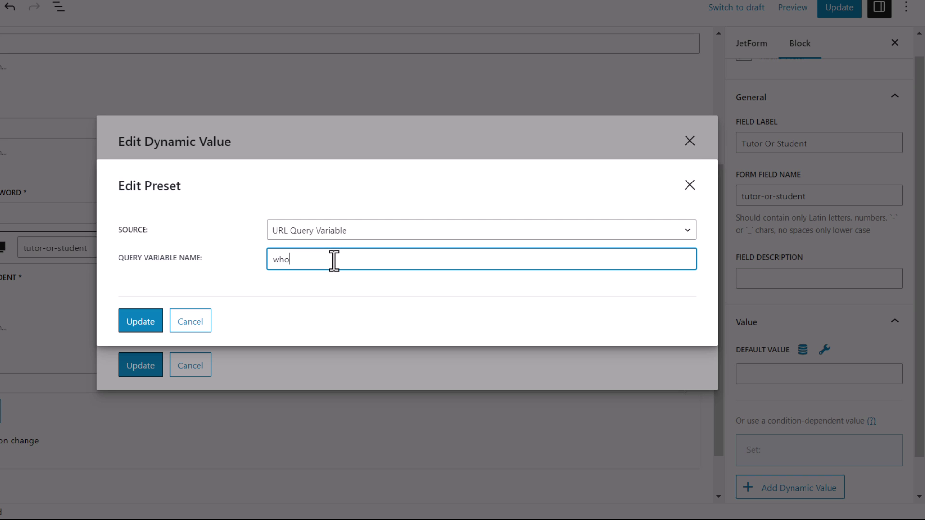
click(126, 329)
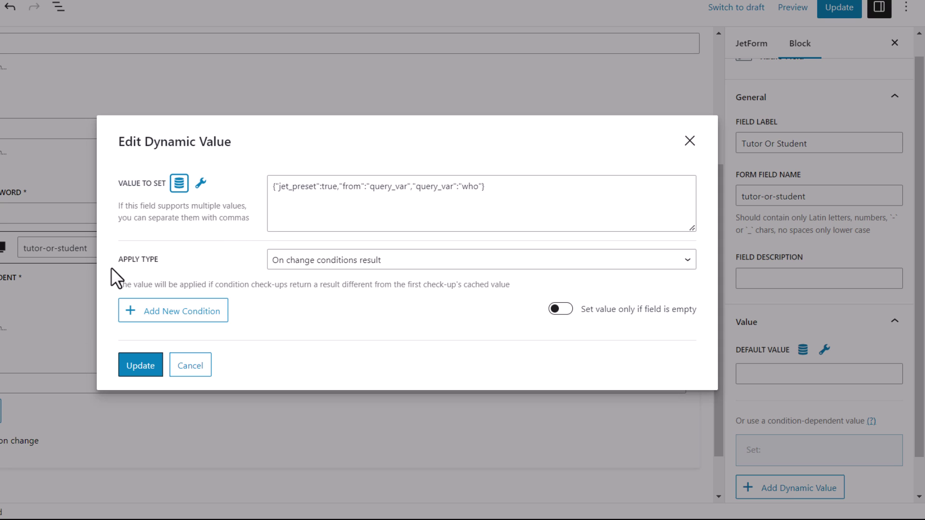
click(276, 260)
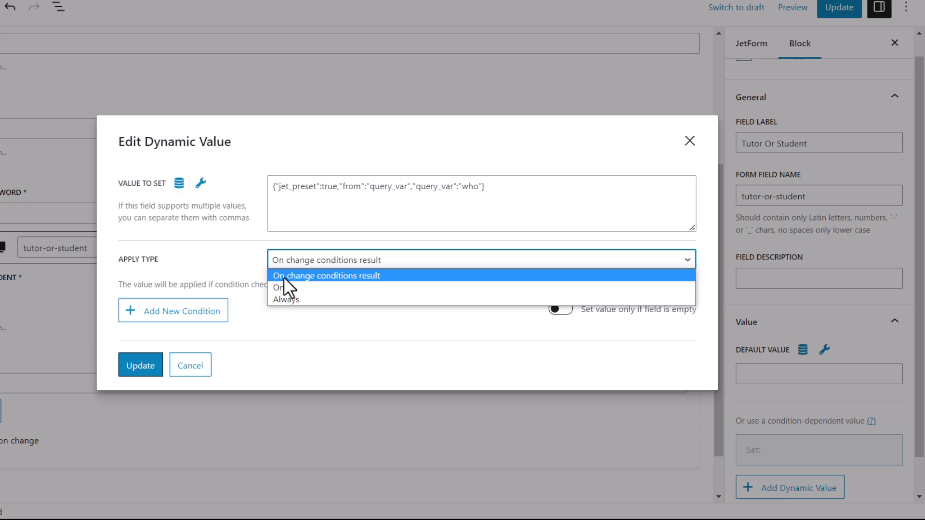
click(285, 294)
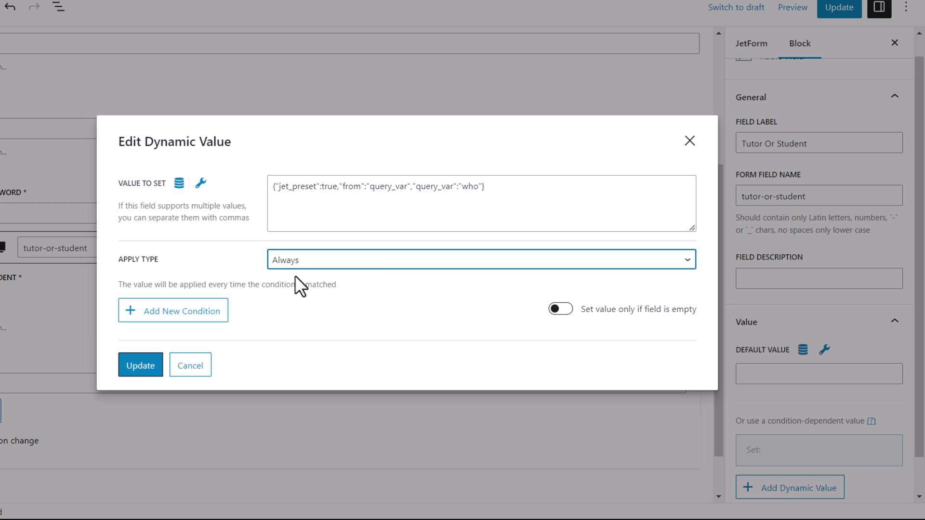
click(140, 366)
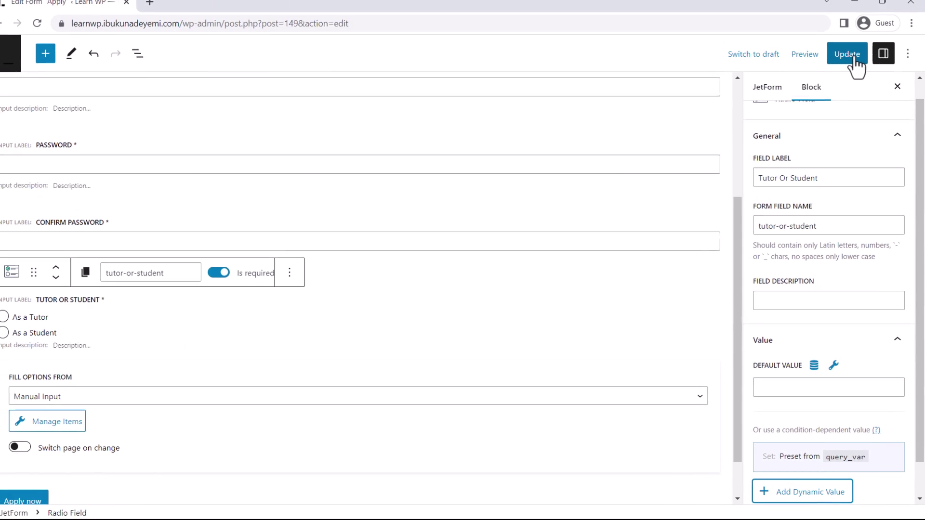
Step: Save the Apply form and switch to the Sample Page tab
click(839, 7)
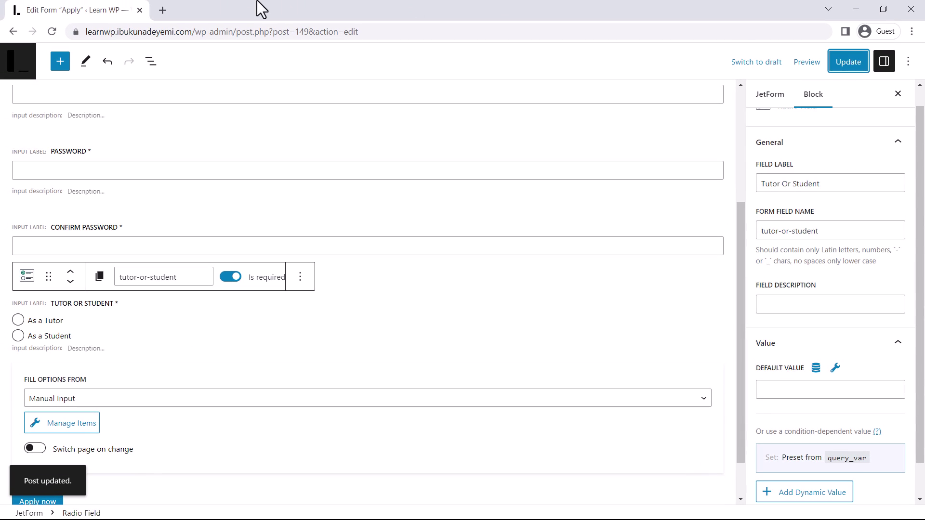
click(194, 34)
click(197, 34)
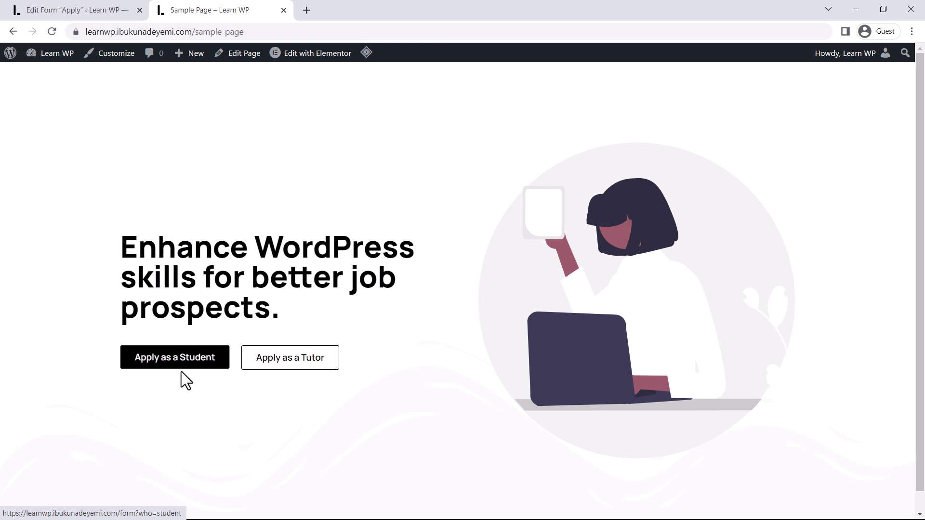
Step: Open the form from the student link and highlight 'who' and 'student' in its URL
click(162, 365)
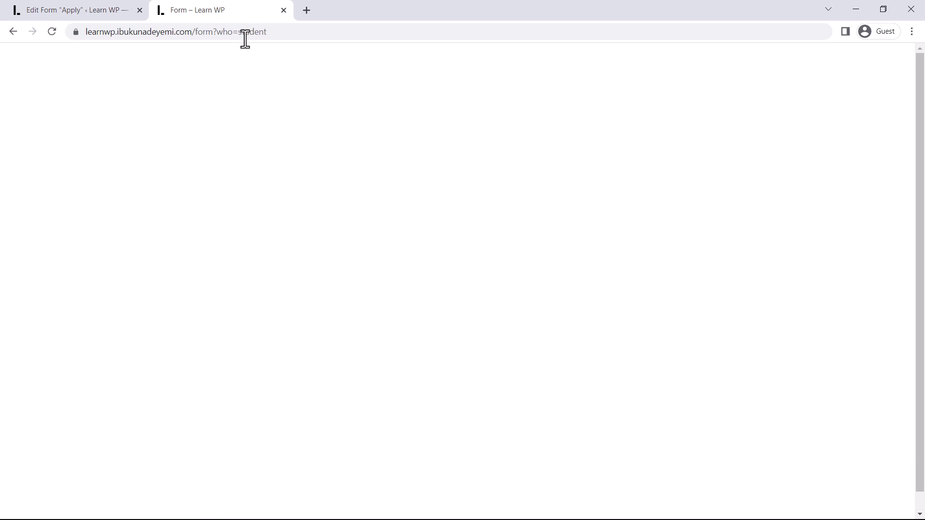
double_click(220, 33)
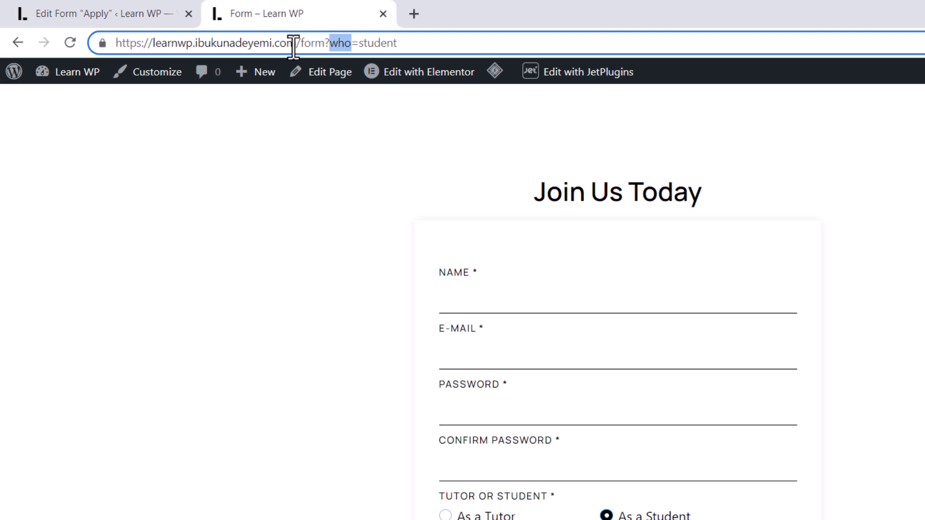
double_click(380, 44)
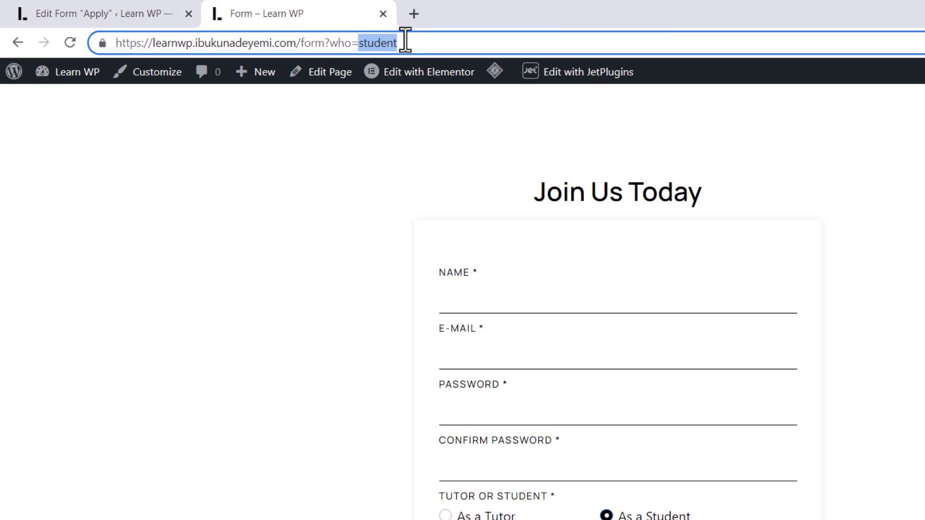
click(408, 41)
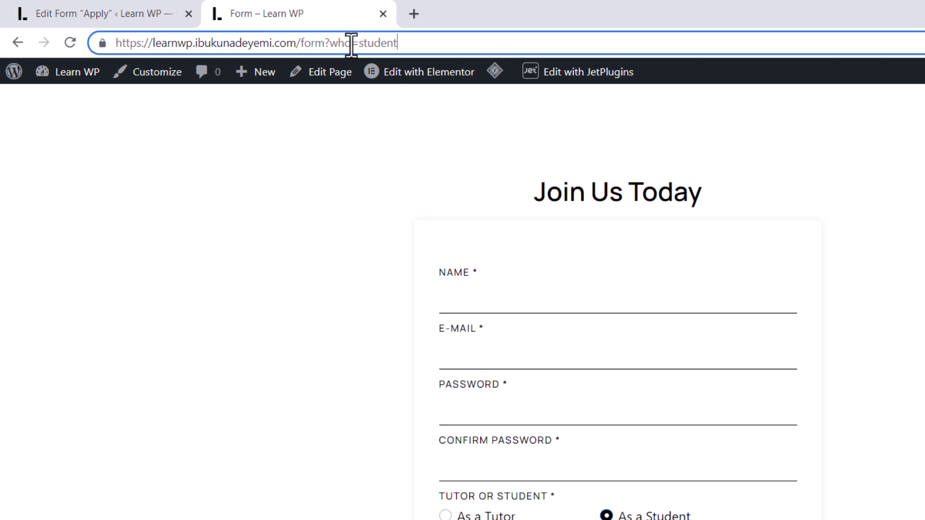
drag(351, 46, 345, 46)
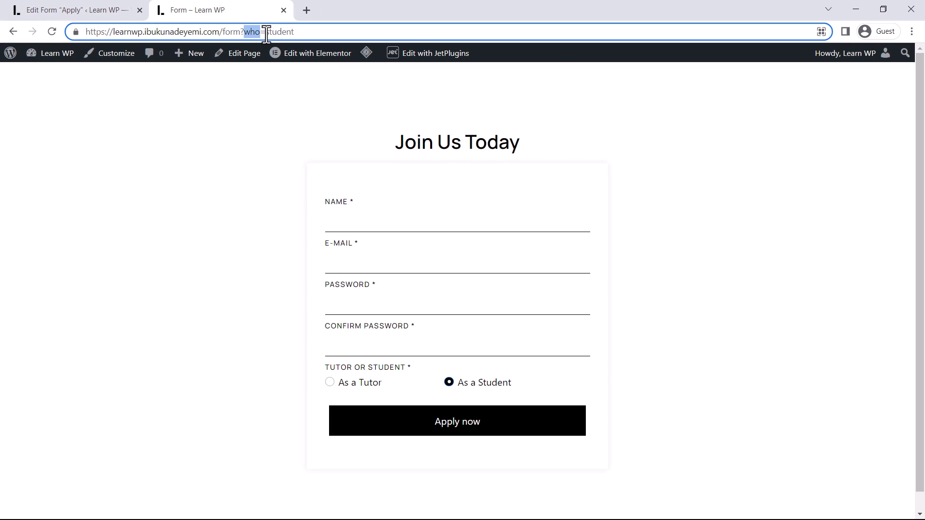
drag(266, 35, 305, 32)
click(307, 32)
Step: Glance at the form editor tab, then go back from the form to the Sample Page
click(55, 8)
click(193, 10)
click(13, 31)
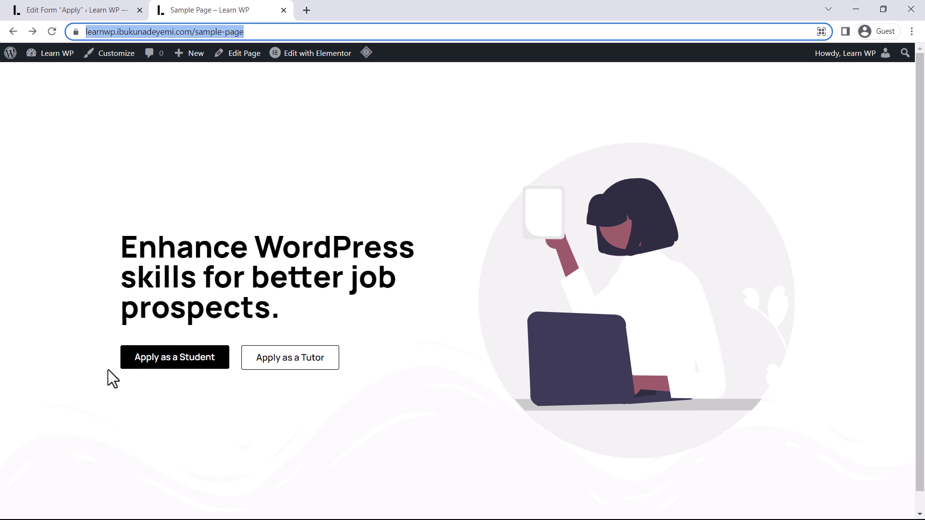
Step: Open the Sample Page in Elementor and verify the Apply as a Student button links to /form?who=student
click(332, 62)
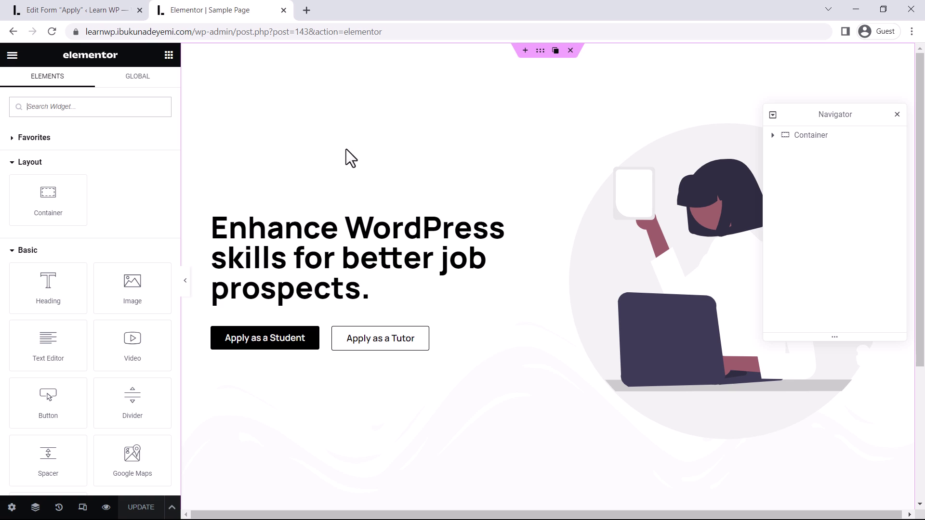
click(265, 344)
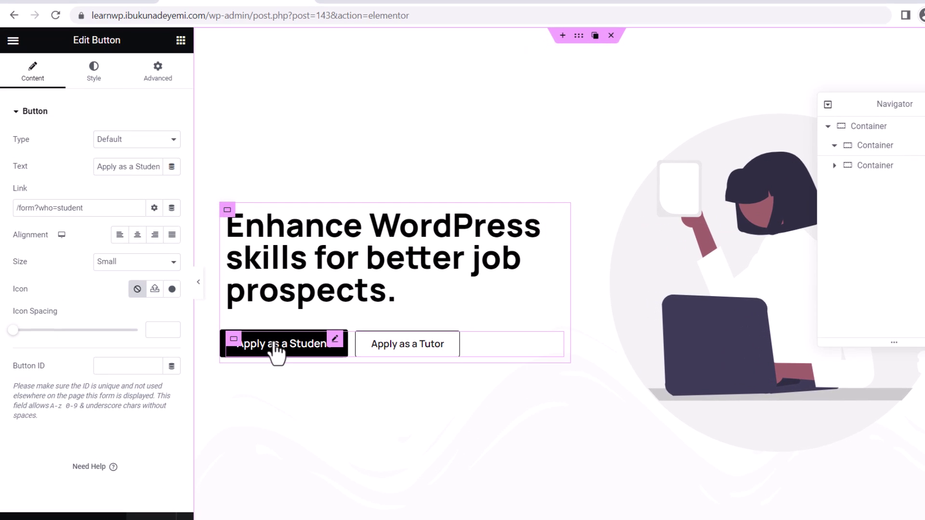
click(105, 210)
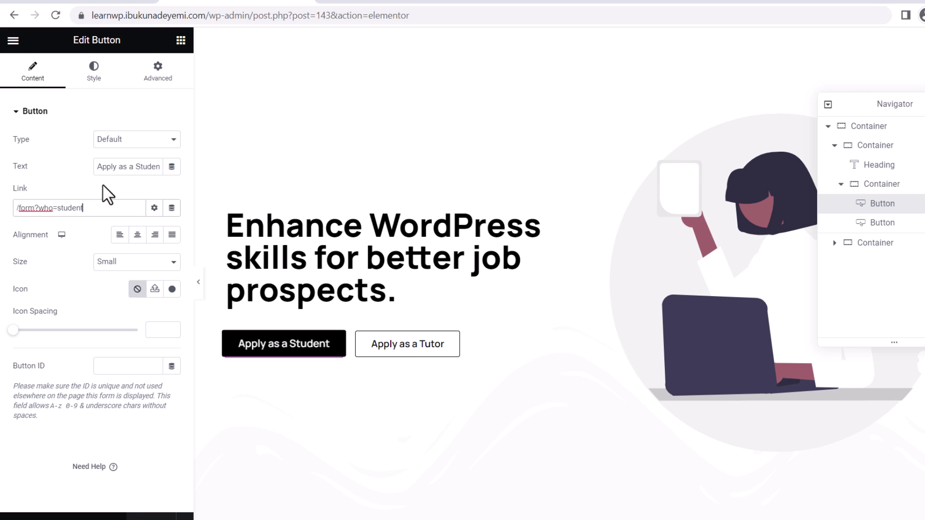
click(99, 201)
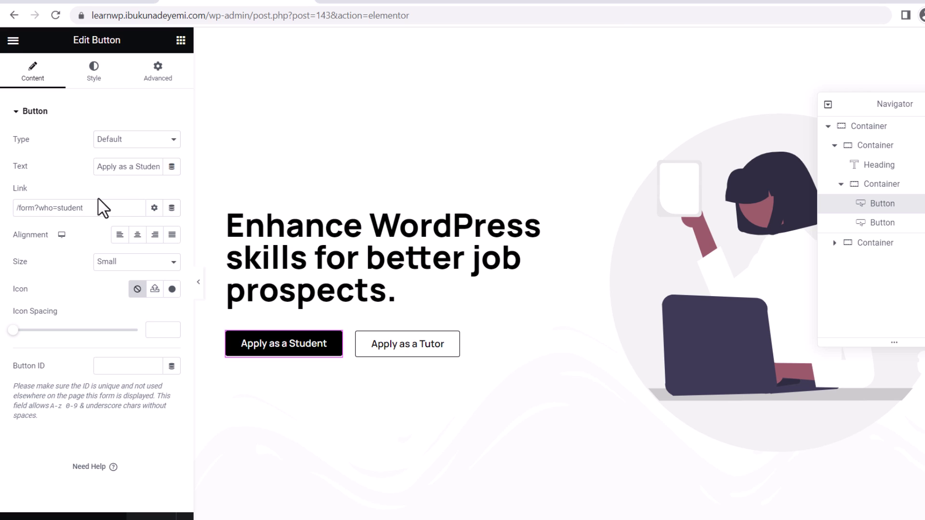
Step: Verify the Apply as a Tutor button links to /form?who=tutor
click(393, 346)
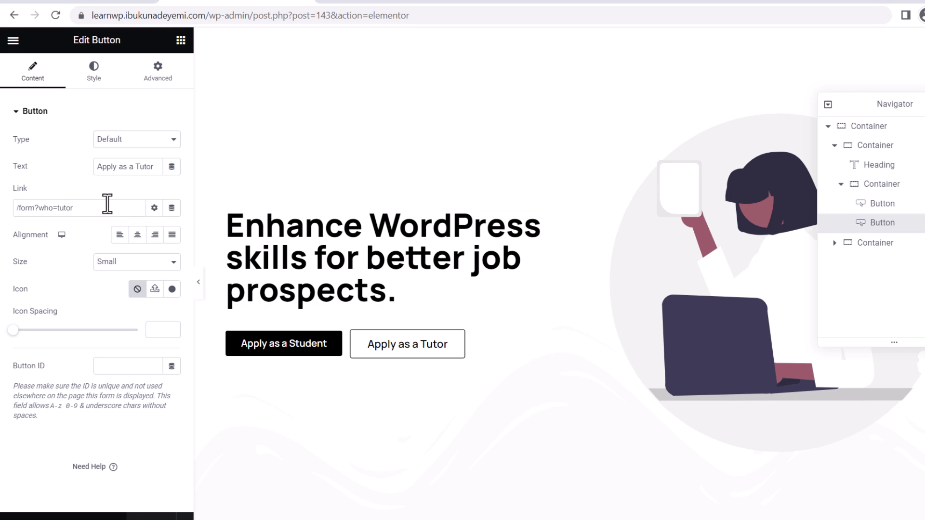
click(83, 209)
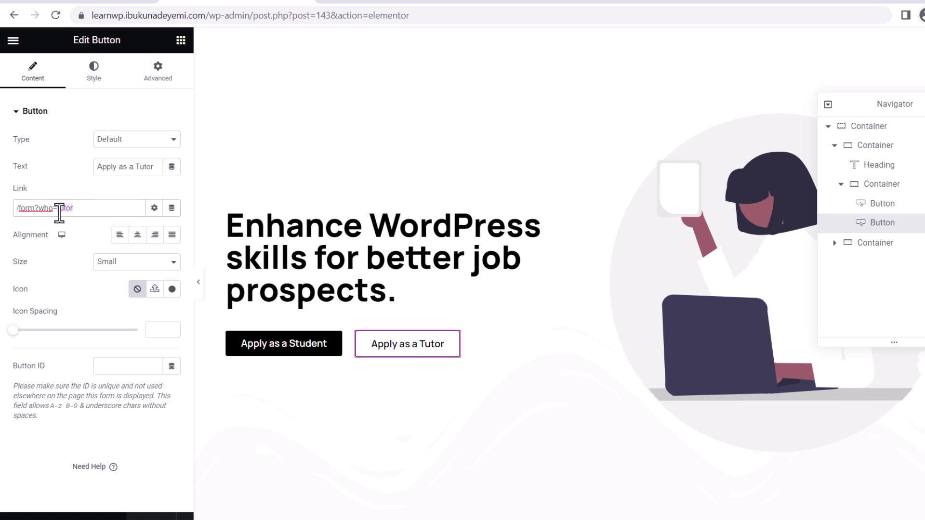
key(ctrl+Page_Up)
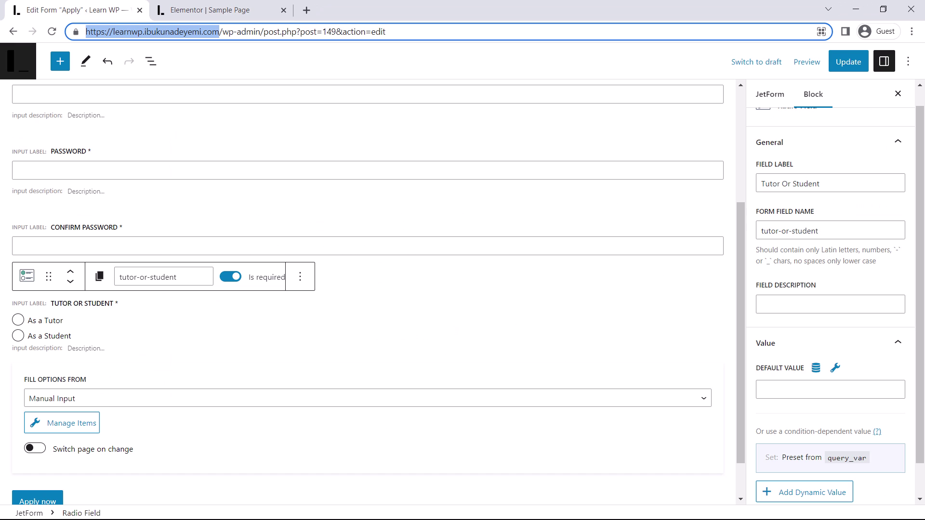
Step: Return to the site and open the Apply form in the JetFormBuilder editor
click(237, 10)
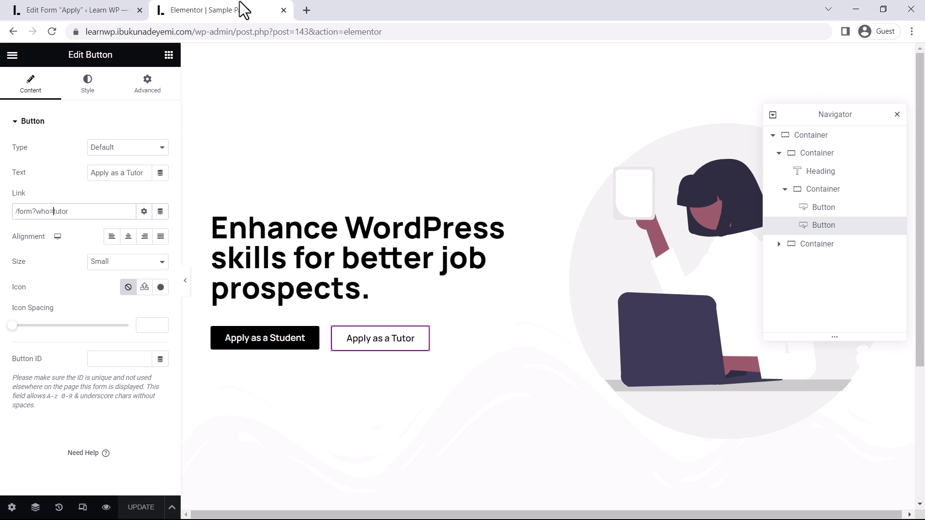
click(59, 8)
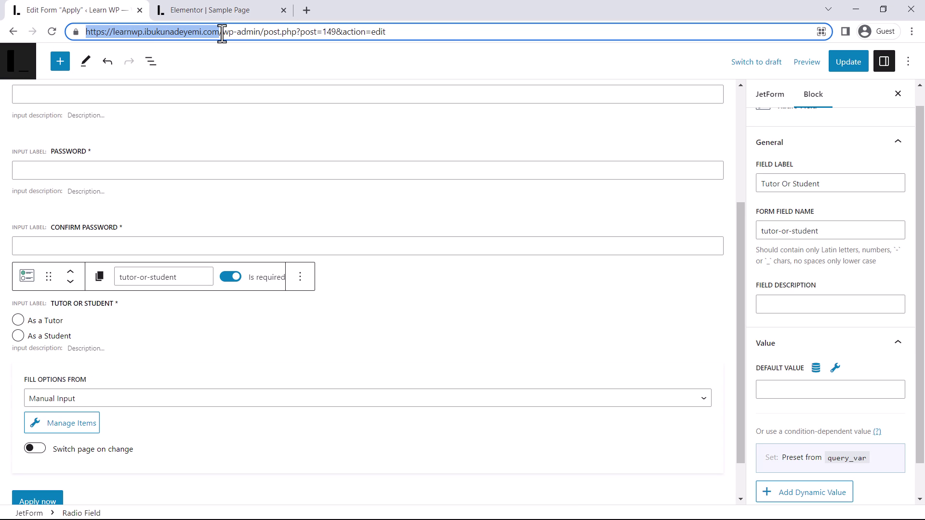
drag(221, 32, 452, 33)
key(BackSpace)
key(Return)
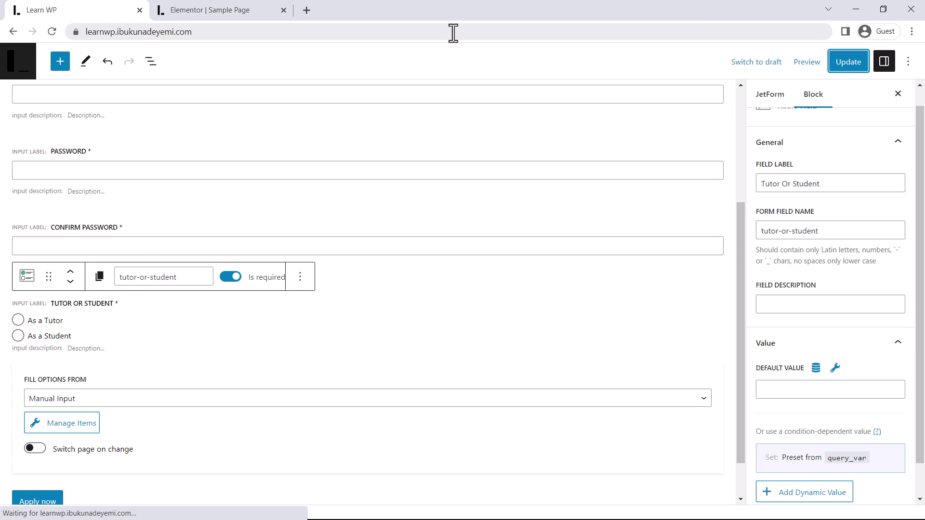
click(243, 32)
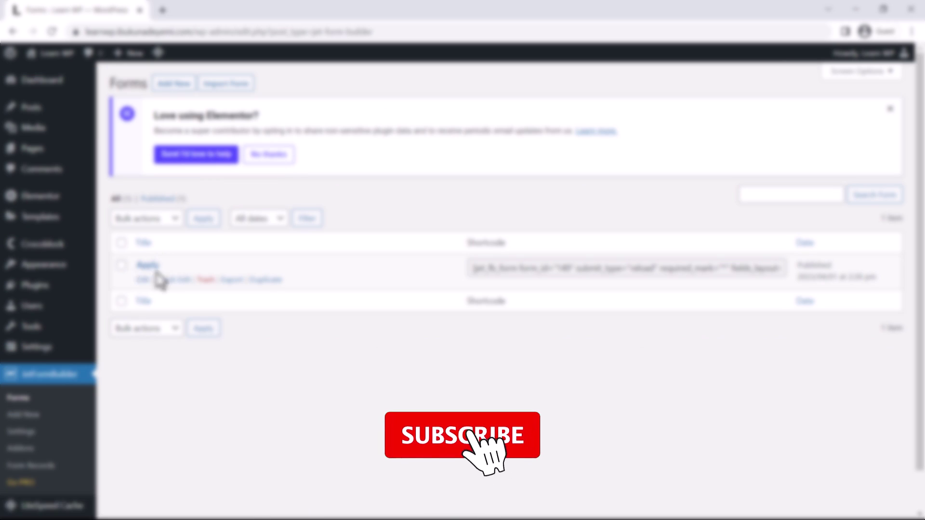
click(155, 274)
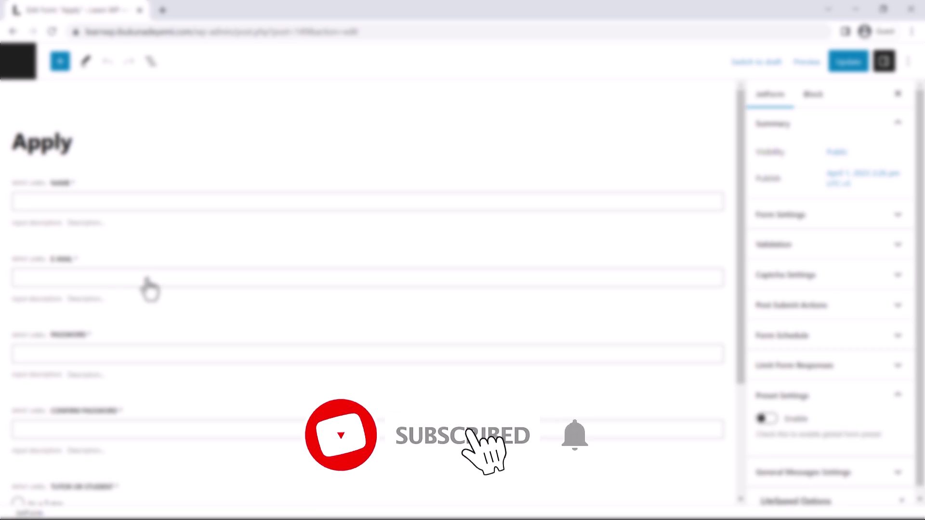
Step: Inspect the Tutor or Student field's manual options, As a Tutor and As a Student, without changes
scroll(79, 310, down, 1)
click(37, 382)
scroll(54, 330, down, 2)
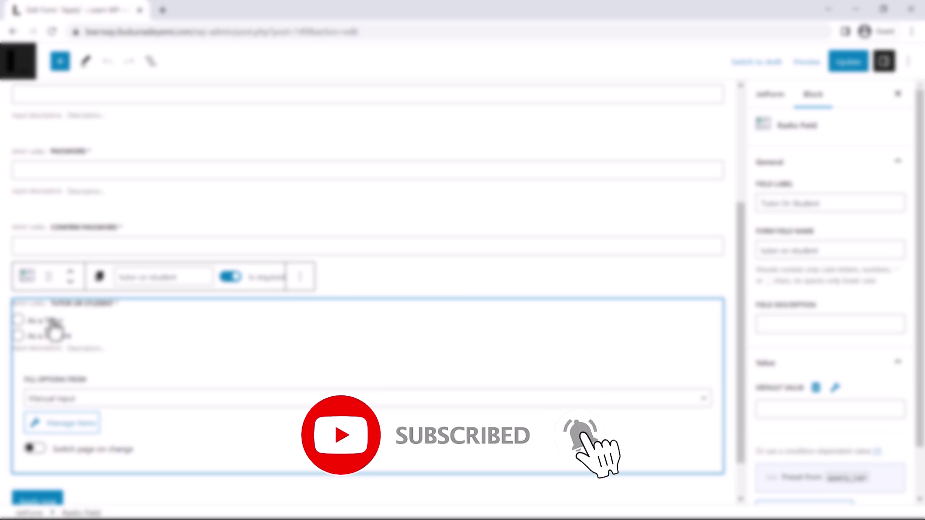
click(62, 424)
click(215, 244)
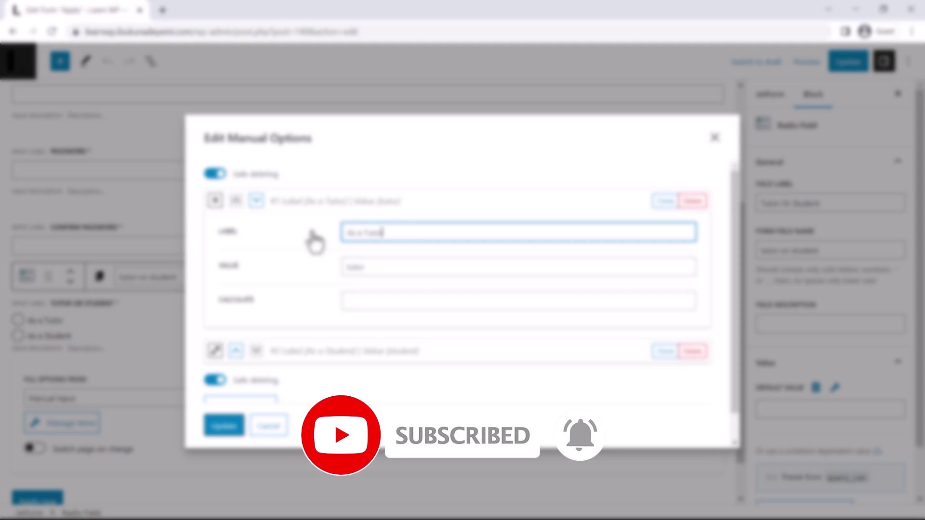
click(352, 266)
scroll(218, 332, down, 1)
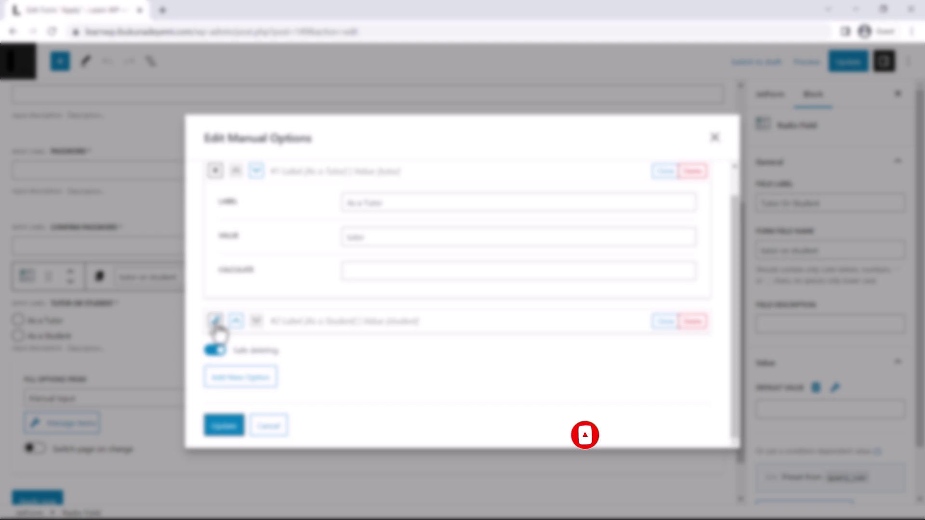
click(216, 320)
key(Escape)
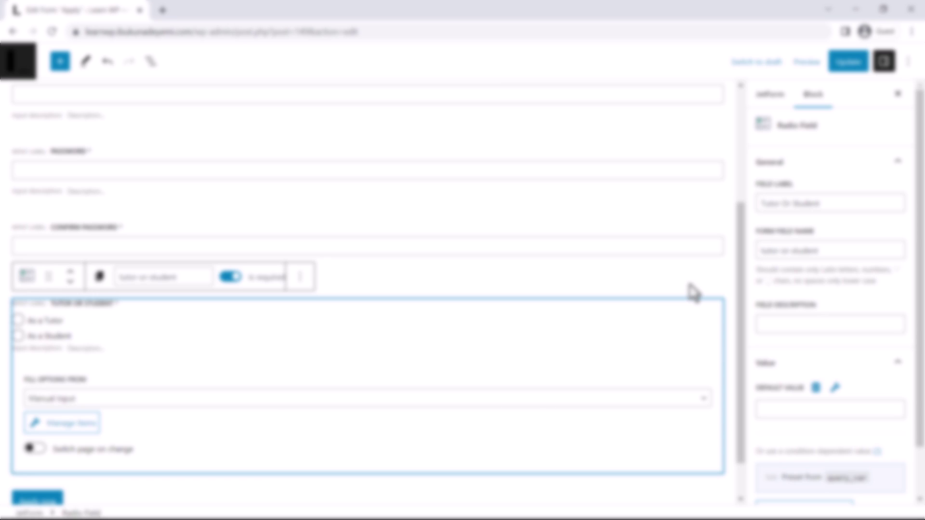